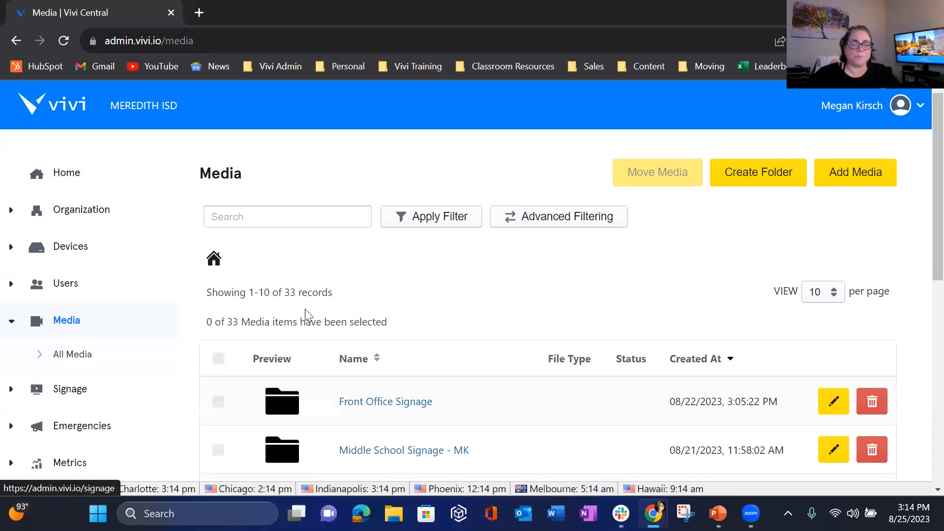
# Look through the existing folders in the media library.
pyautogui.scroll(-3, 458, 333)
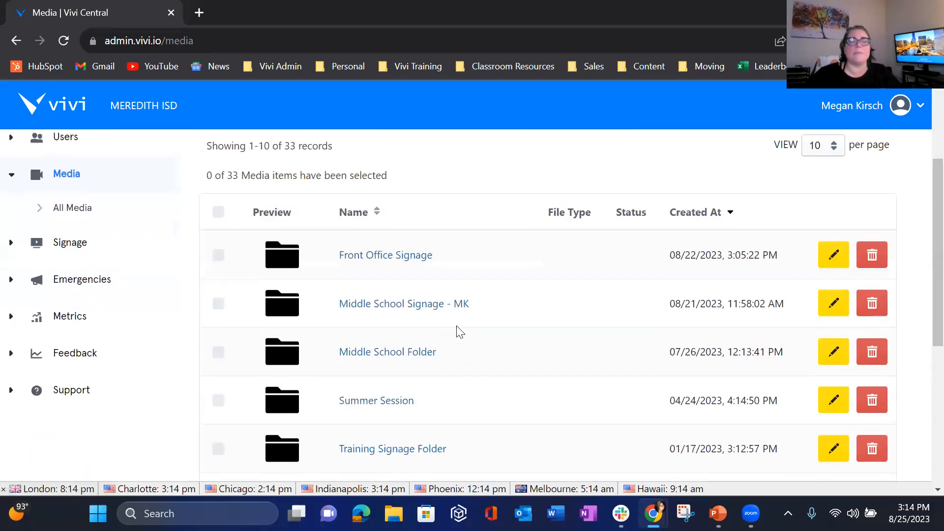
pyautogui.scroll(-1, 447, 275)
pyautogui.scroll(-5, 448, 289)
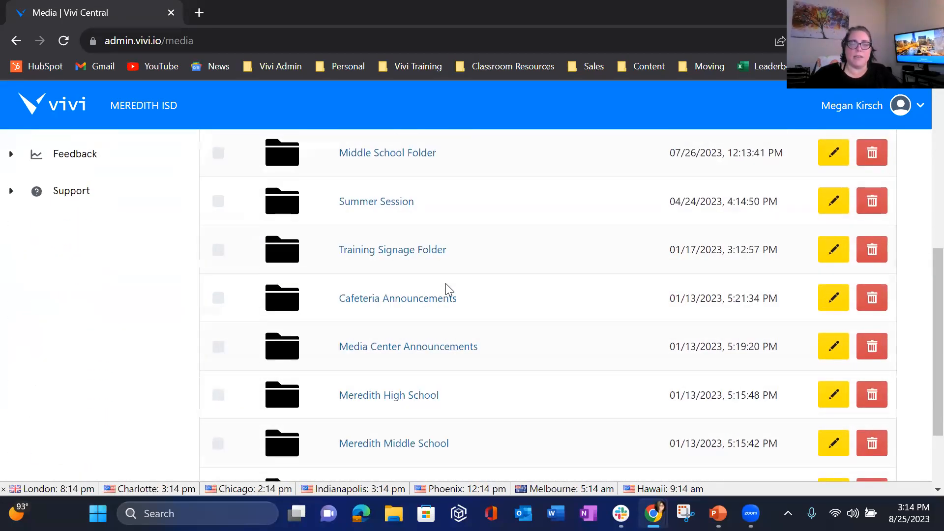
pyautogui.scroll(8, 447, 290)
pyautogui.scroll(1, 447, 289)
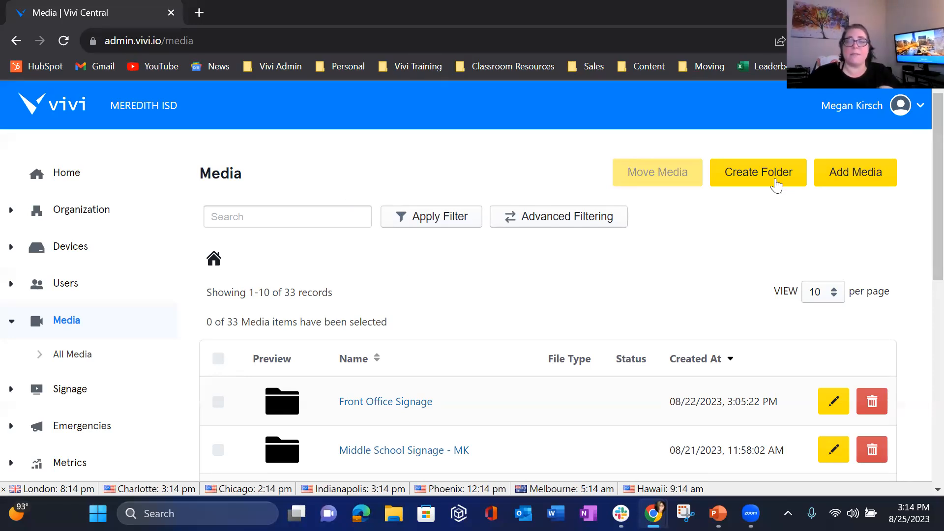
pyautogui.scroll(-3, 495, 371)
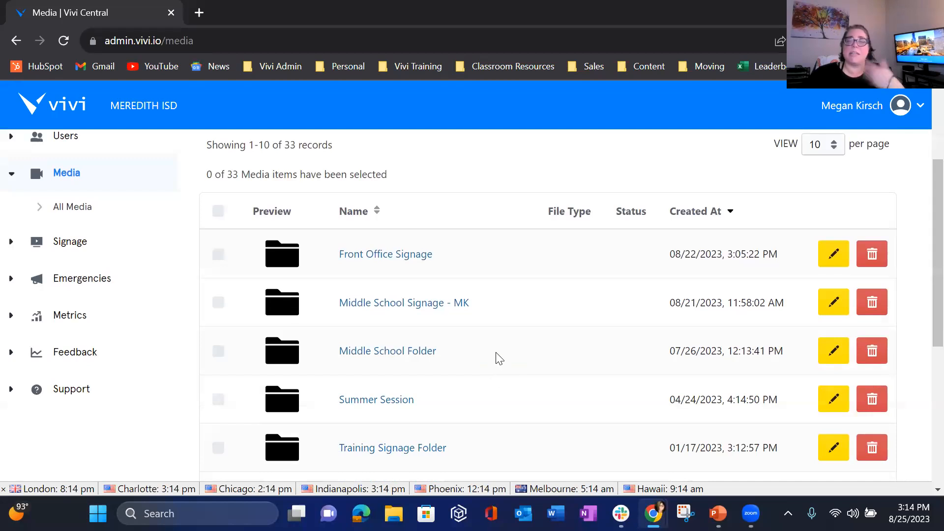
pyautogui.scroll(3, 498, 359)
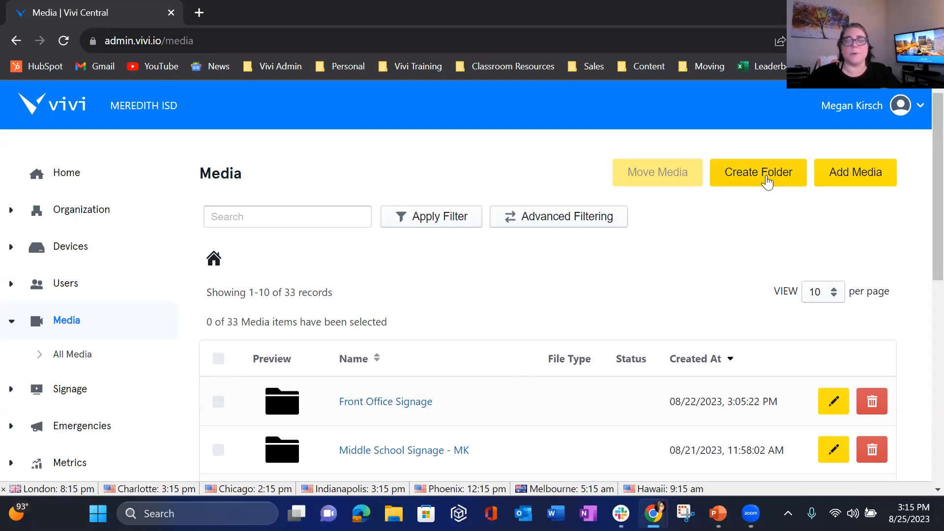
# Create a new media folder named "Fine Arts - HS".
pyautogui.click(766, 177)
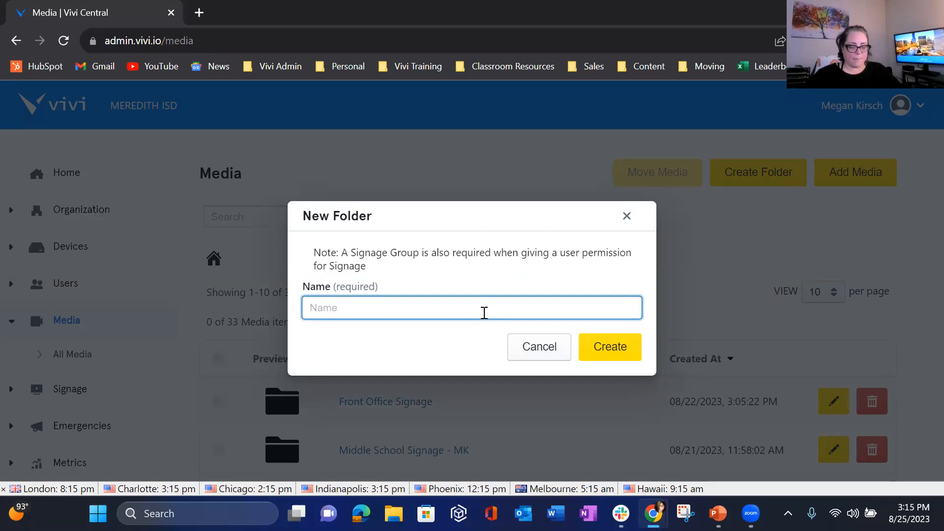
pyautogui.write('F')
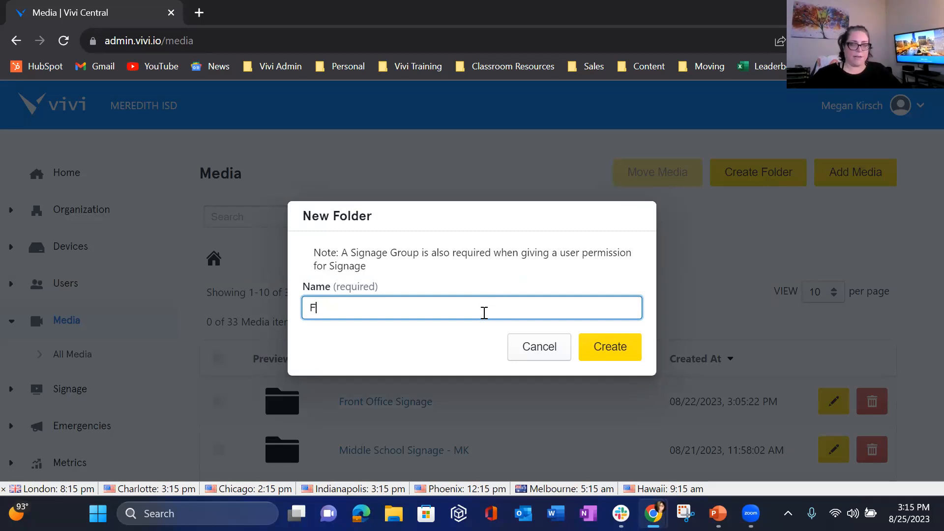
pyautogui.write('ine Arts')
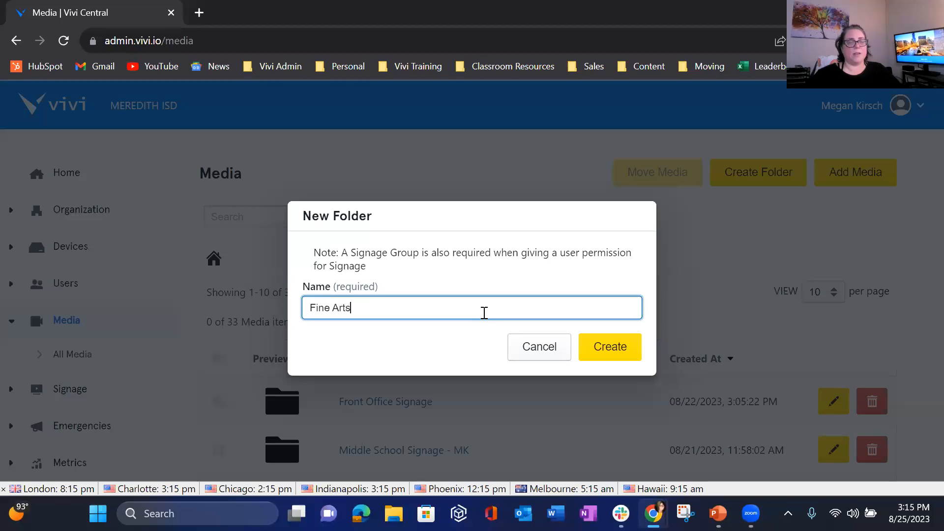
pyautogui.write(' 0')
pyautogui.press('BackSpace')
pyautogui.write('- HS')
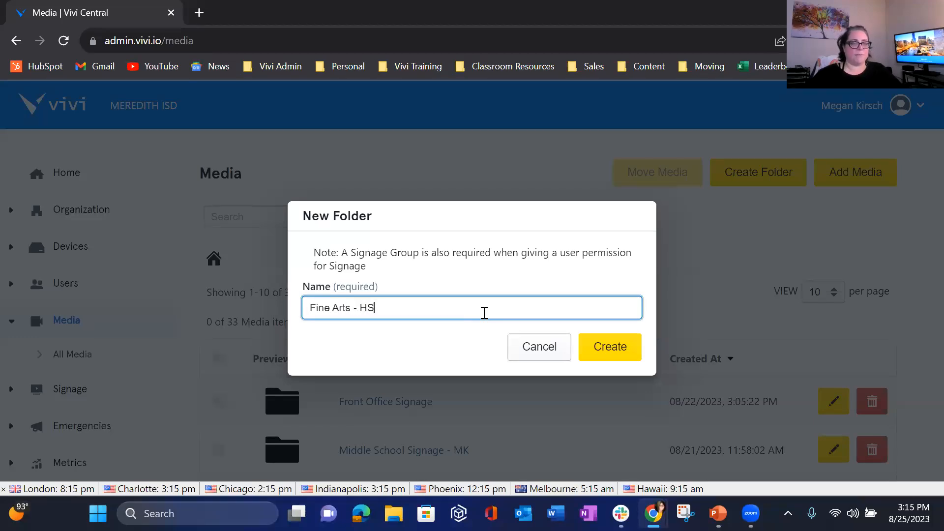
pyautogui.click(583, 353)
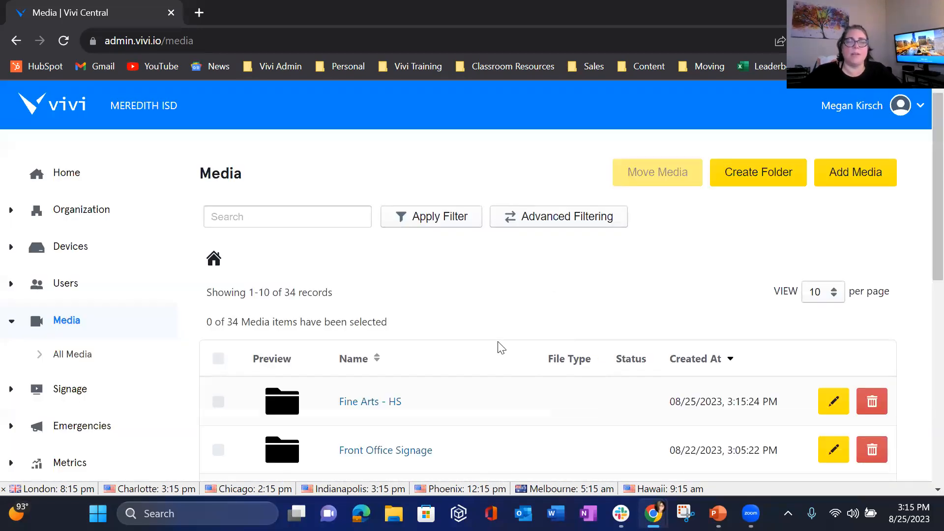
# Open the "Fine Arts - HS" folder in the media list.
pyautogui.scroll(-2, 499, 348)
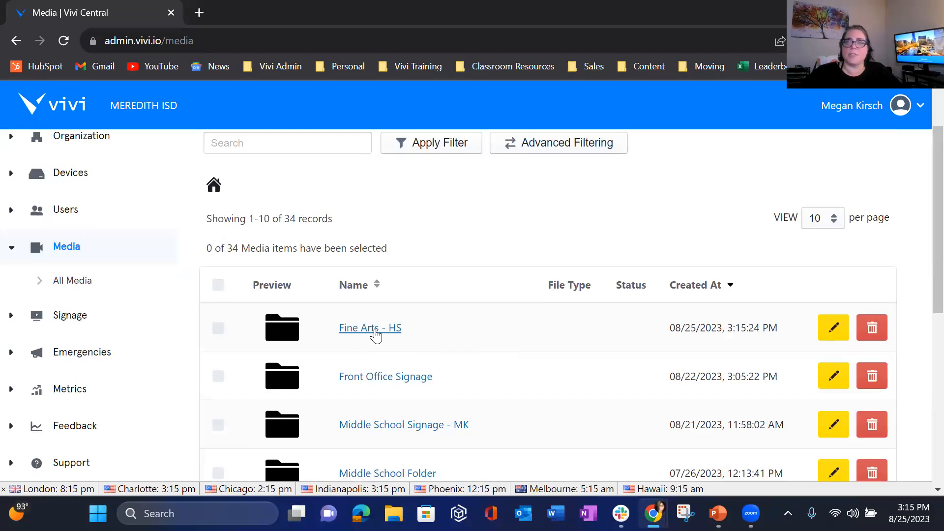
pyautogui.click(374, 334)
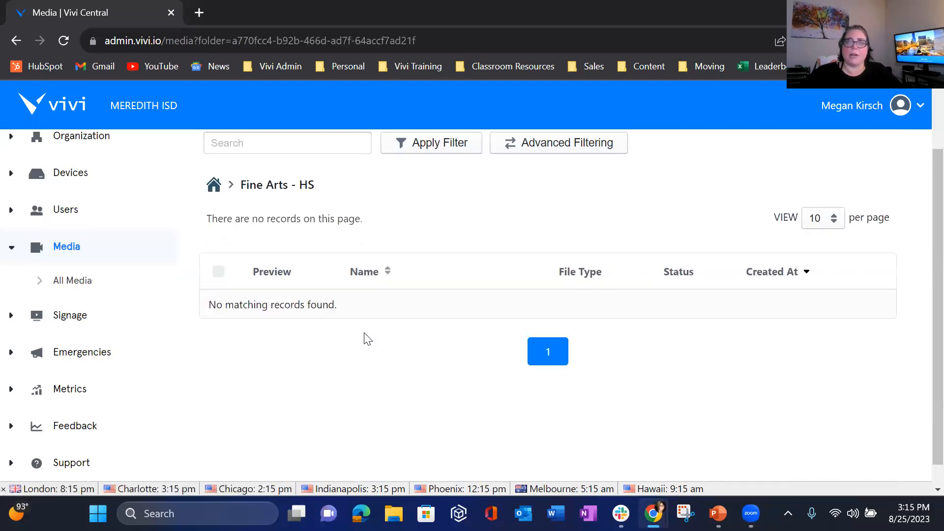
pyautogui.scroll(2, 434, 364)
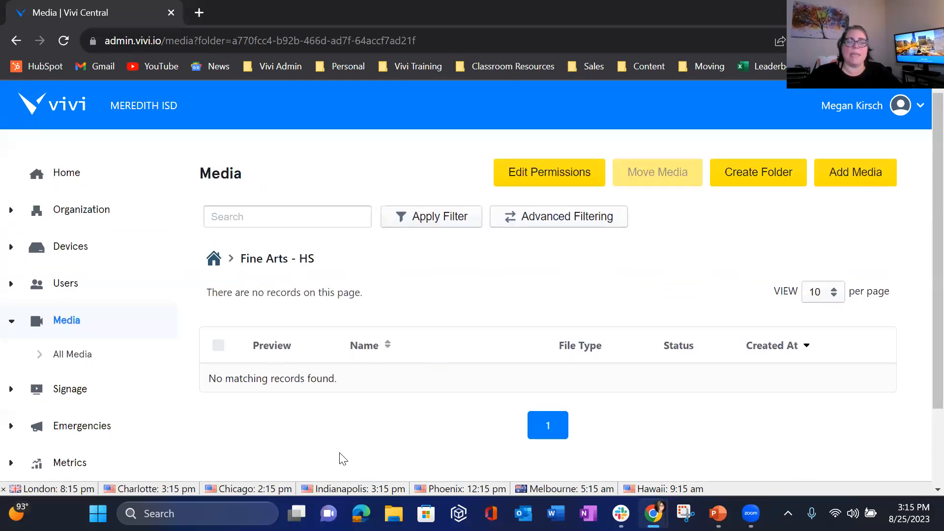
# Examine the folder's permissions and the users available to add, cancel without adding anyone, and return to the folder.
pyautogui.click(554, 178)
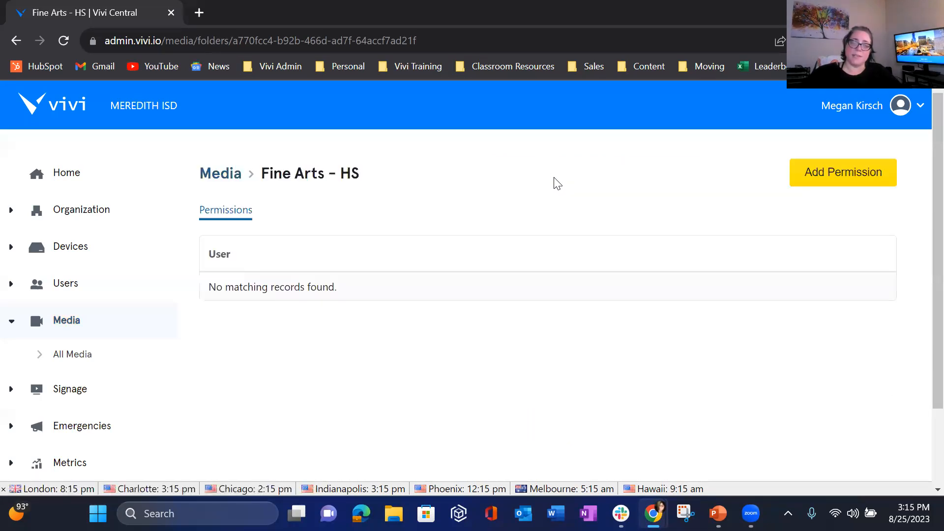
pyautogui.click(852, 177)
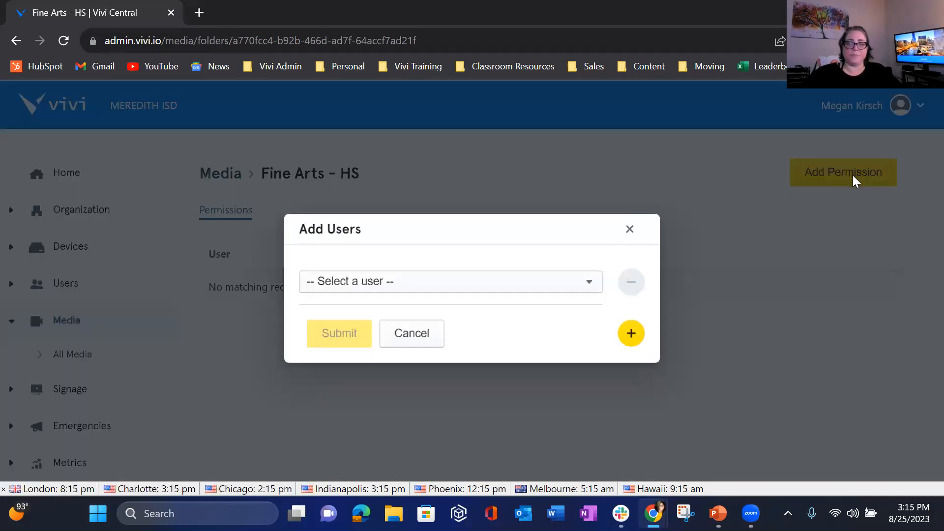
pyautogui.click(588, 283)
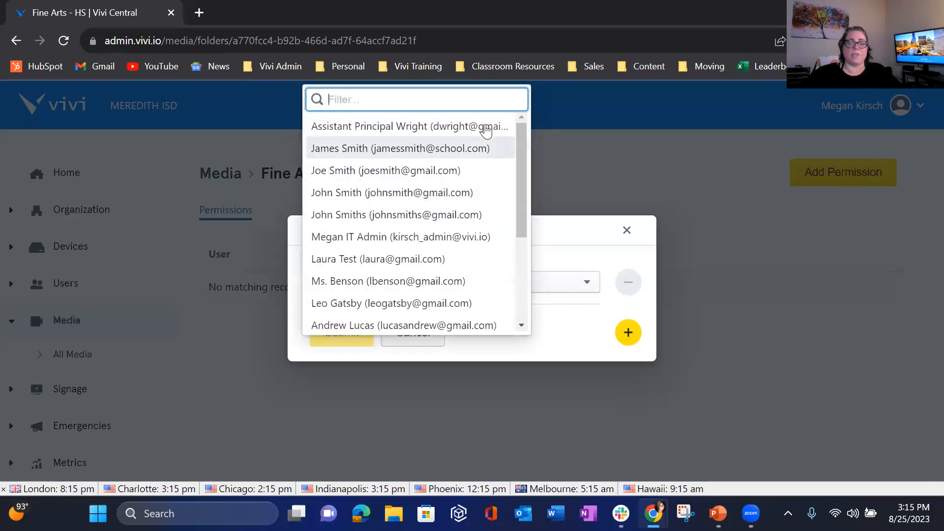
pyautogui.click(594, 238)
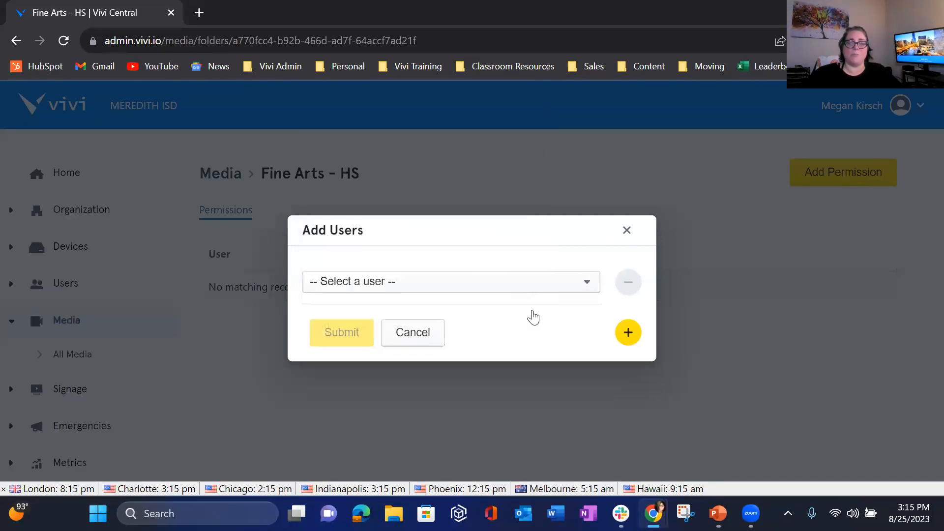
pyautogui.click(427, 332)
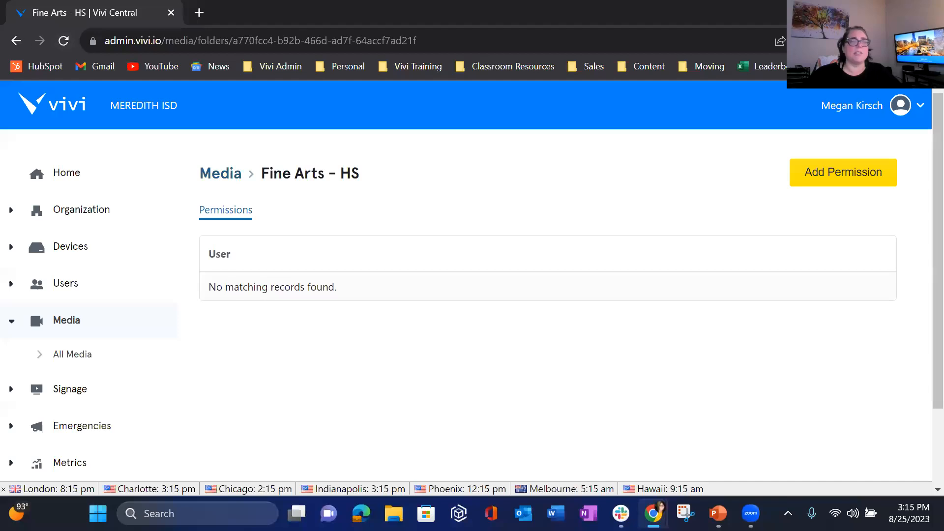
pyautogui.click(16, 41)
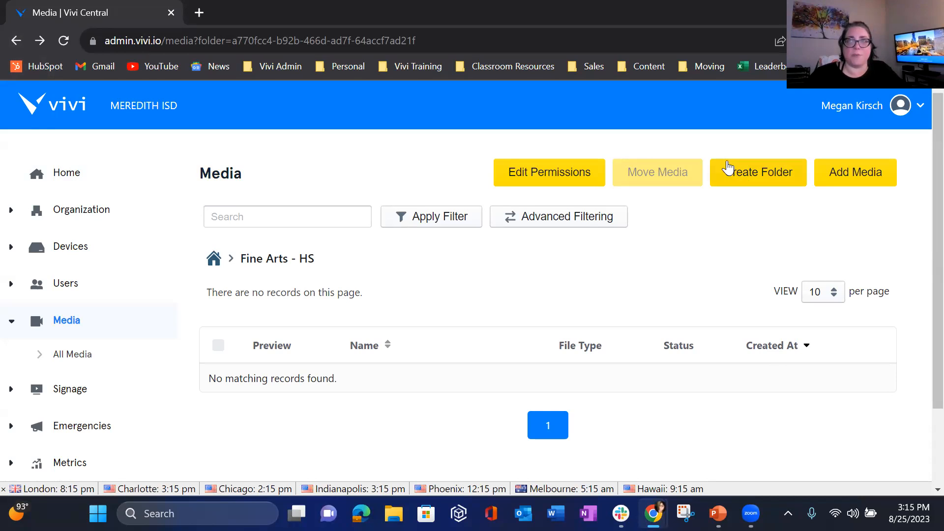
# Start adding an image of type Signage to the folder and choose the file "back to school open house" from DS Images.
pyautogui.click(865, 183)
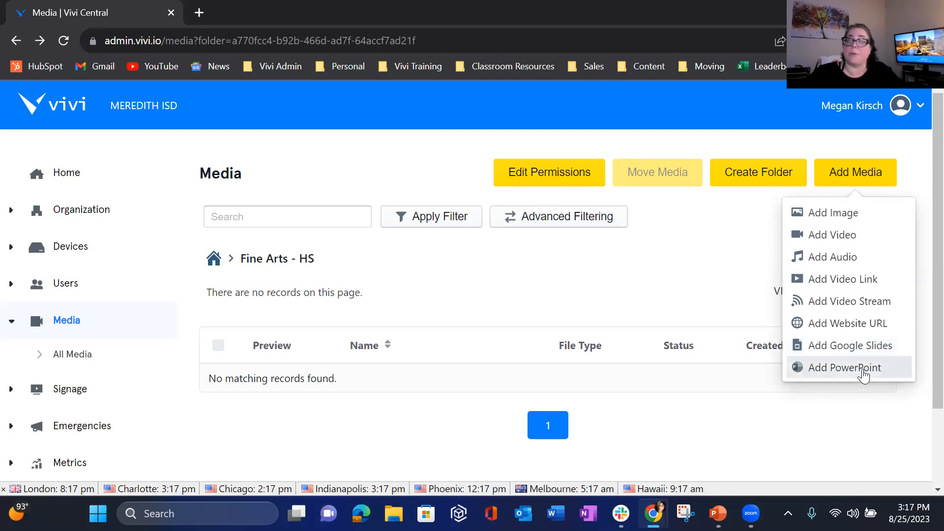
pyautogui.click(831, 224)
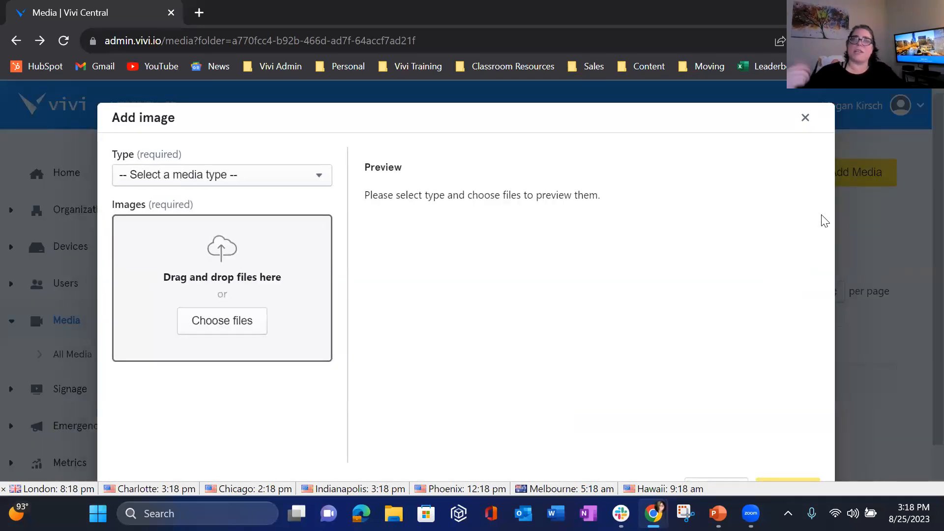
pyautogui.click(227, 181)
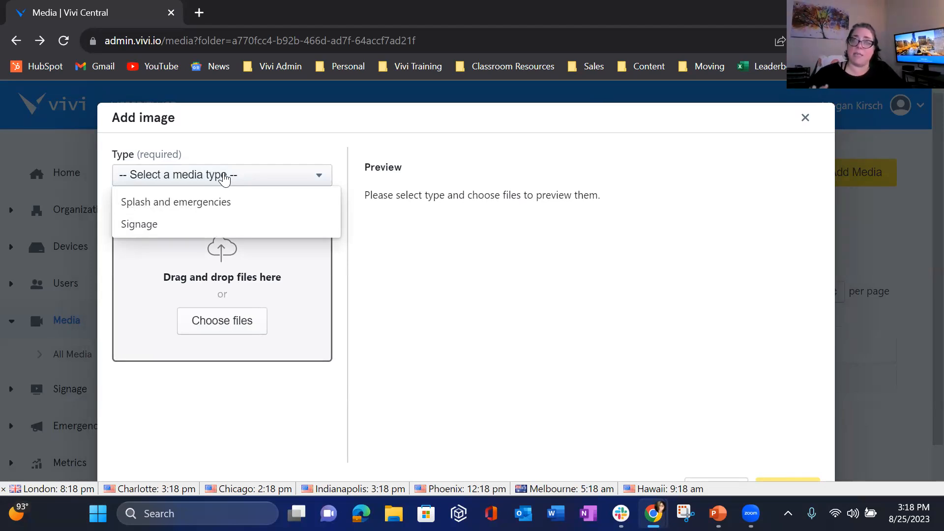
pyautogui.click(196, 226)
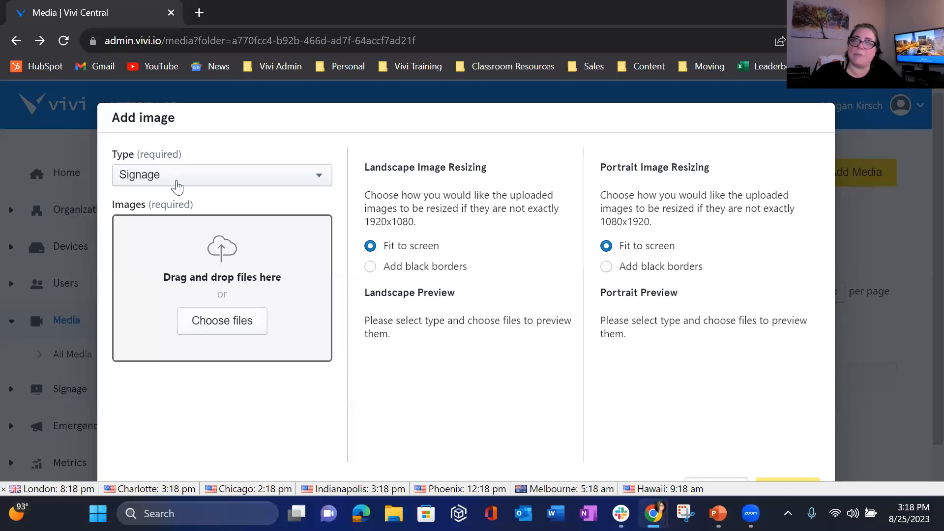
pyautogui.click(221, 323)
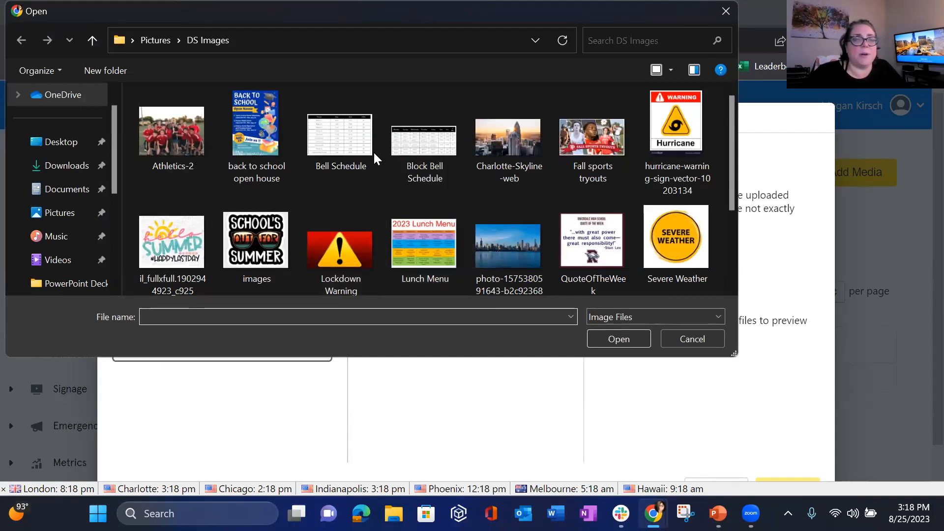
pyautogui.click(255, 139)
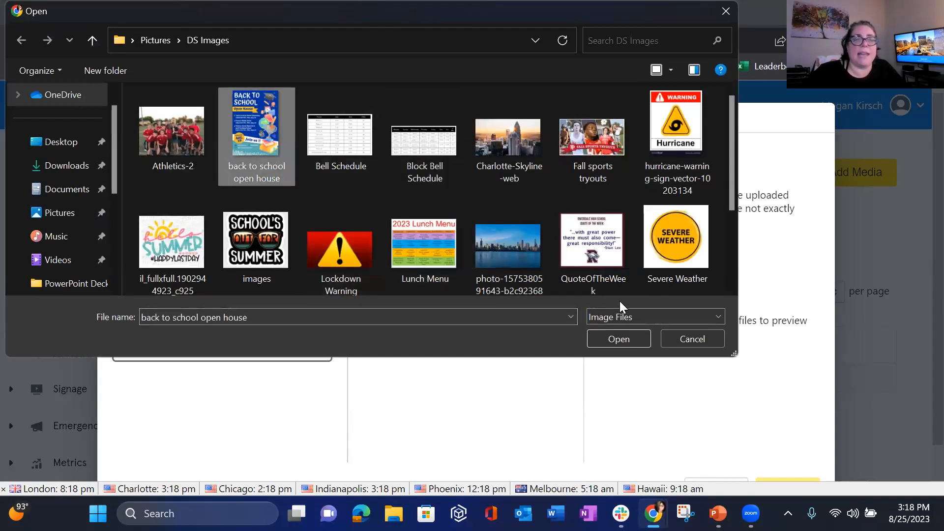
pyautogui.click(613, 339)
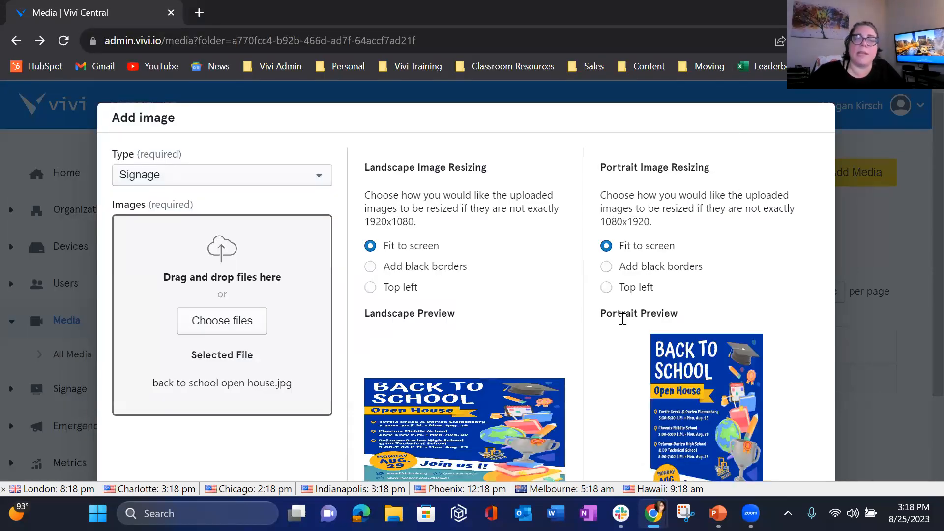
# Set both the landscape and the portrait image resizing to "Add black borders".
pyautogui.scroll(-3, 600, 269)
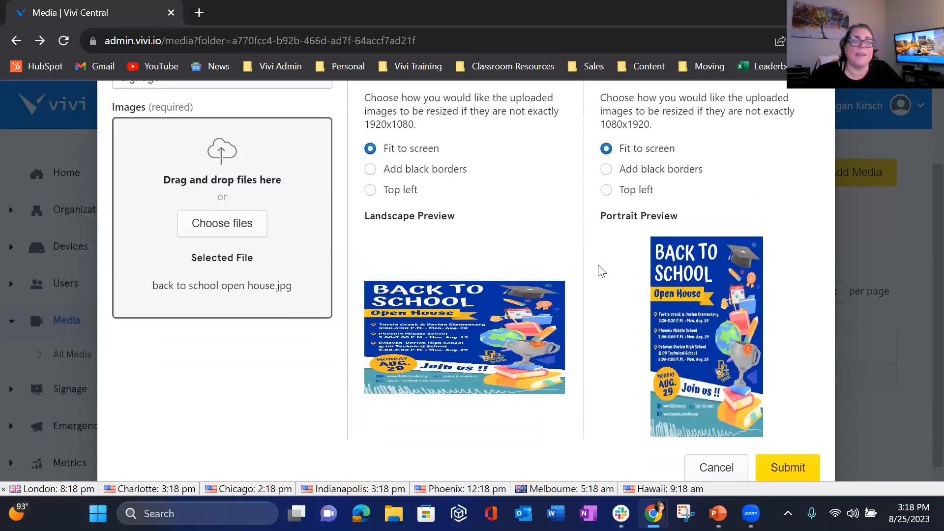
pyautogui.scroll(2, 478, 299)
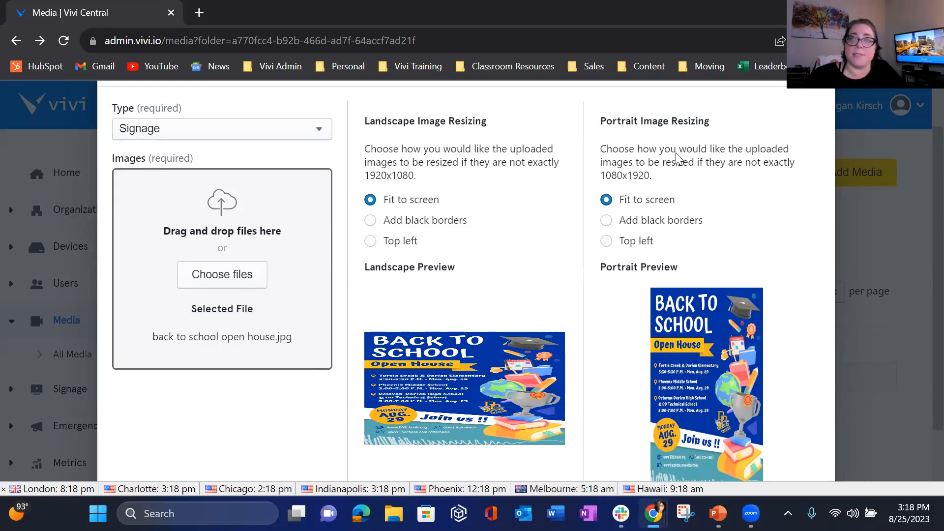
pyautogui.click(452, 220)
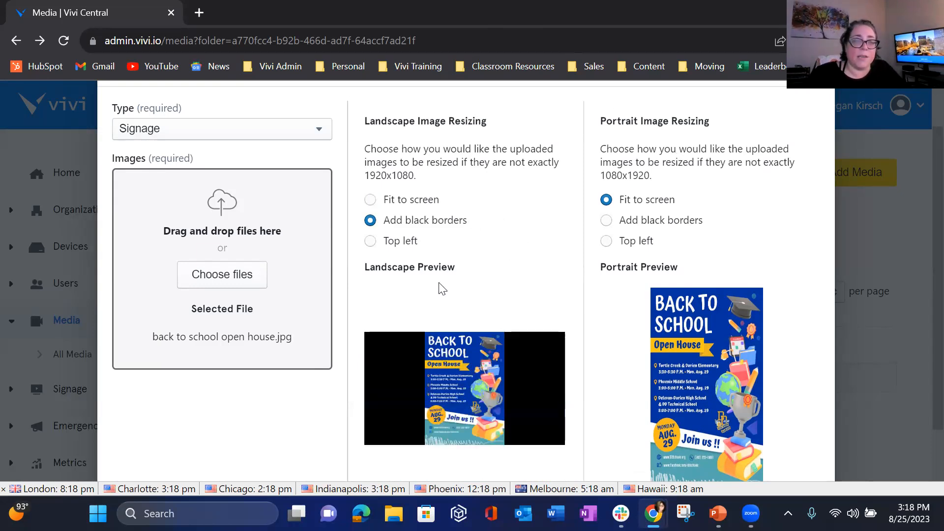
pyautogui.click(400, 241)
pyautogui.click(400, 223)
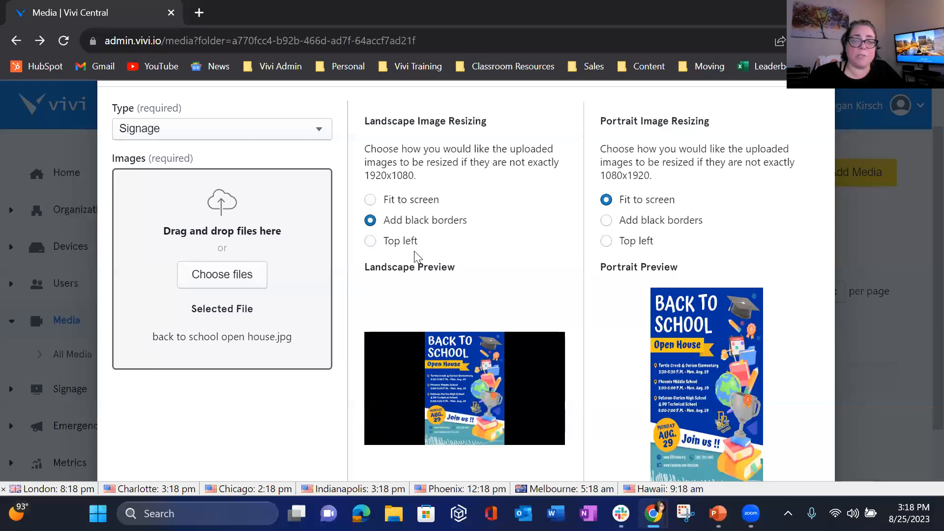
pyautogui.click(631, 220)
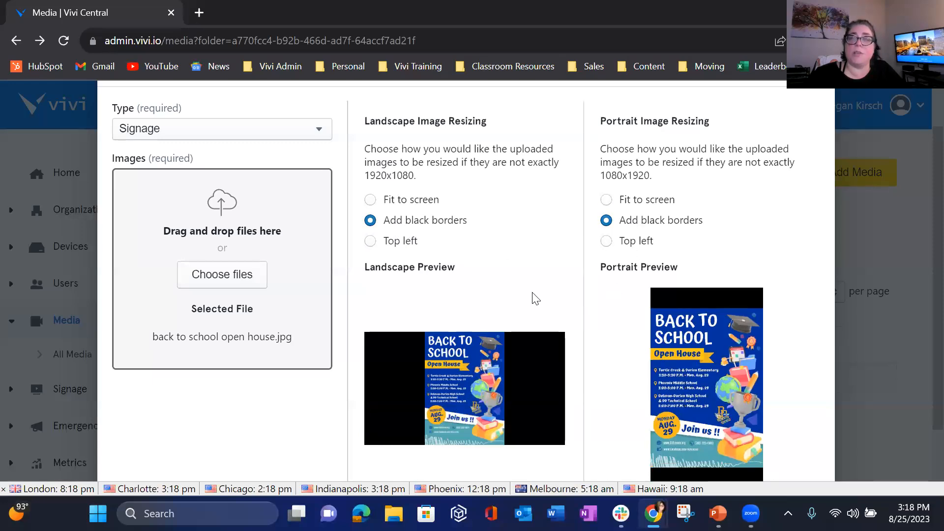
# Submit the signage image, close the upload dialog and review the details page of "back to school open house.jpg".
pyautogui.scroll(-2, 529, 292)
pyautogui.scroll(3, 531, 301)
pyautogui.scroll(-3, 538, 312)
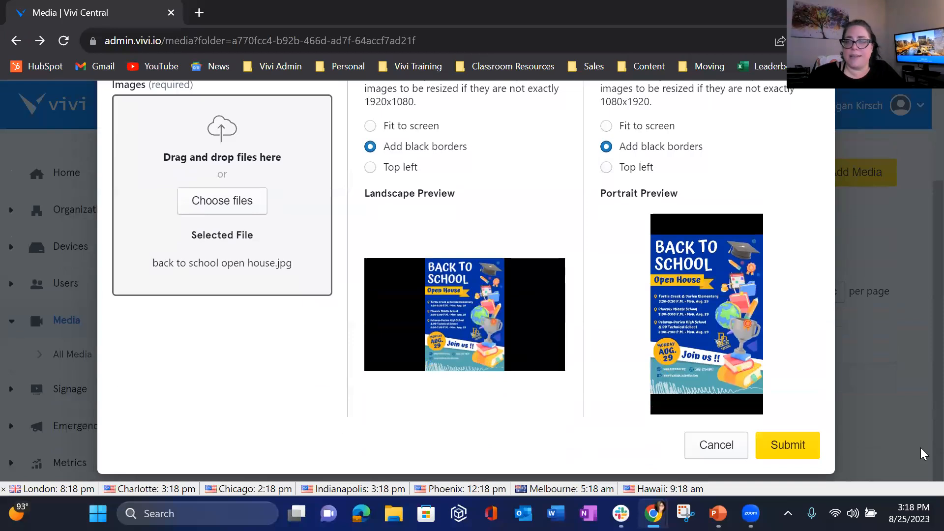
pyautogui.click(787, 450)
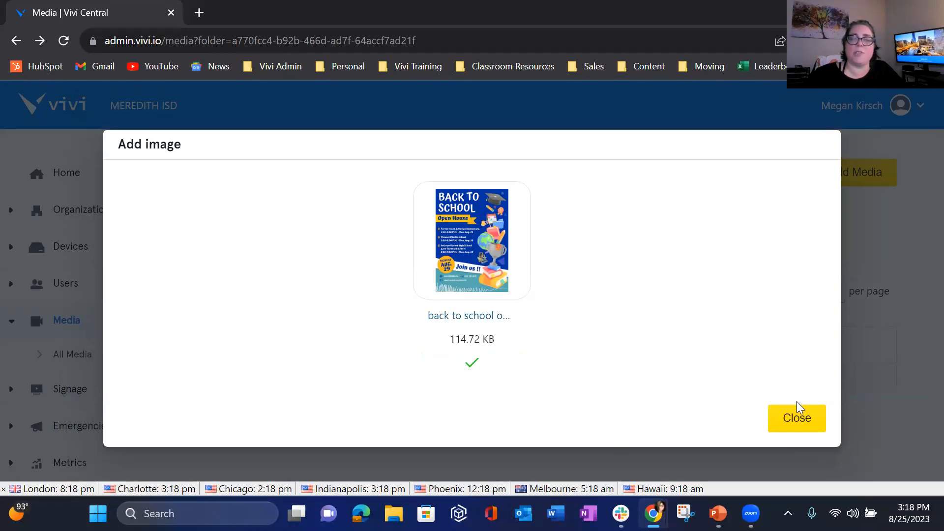
pyautogui.click(810, 422)
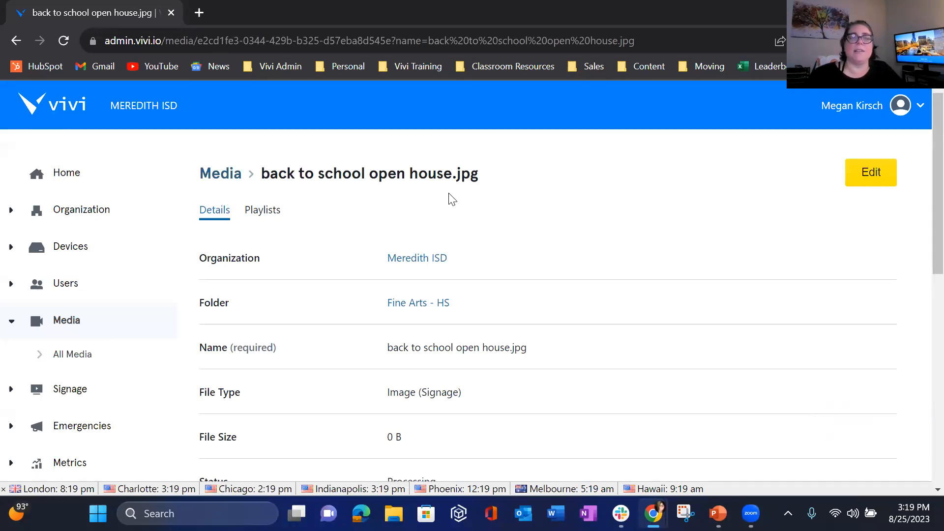
pyautogui.scroll(-5, 449, 199)
pyautogui.scroll(3, 449, 198)
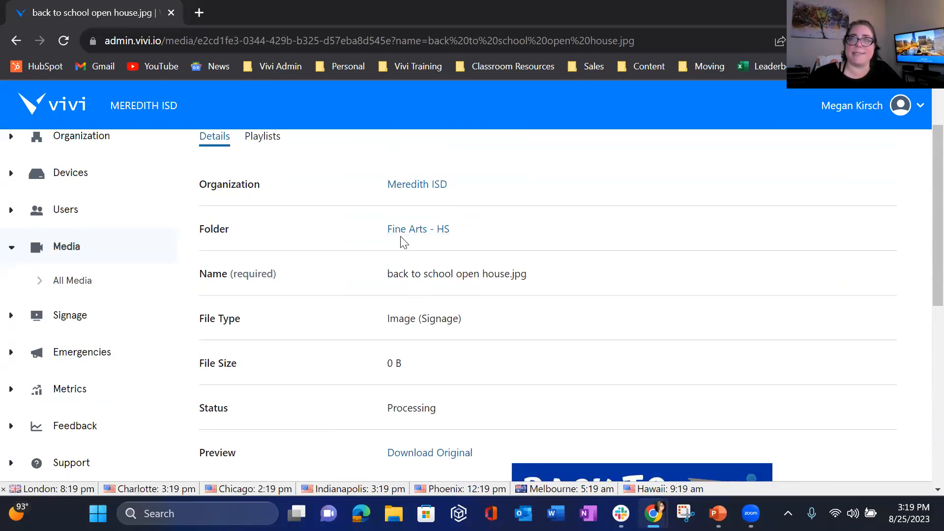
# Review the preview of the uploaded open house image, then return to the media list and reopen the "Fine Arts - HS" folder.
pyautogui.scroll(-3, 402, 242)
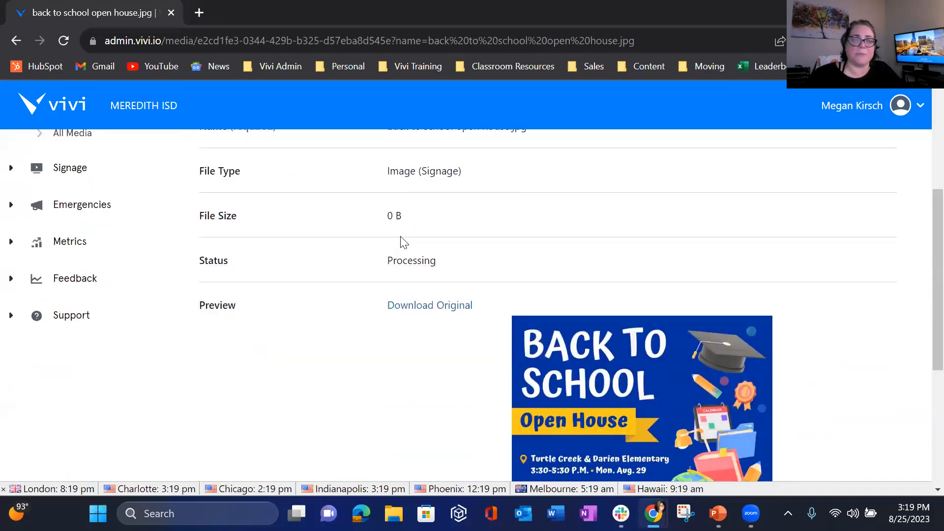
pyautogui.scroll(-4, 397, 473)
pyautogui.scroll(-1, 397, 473)
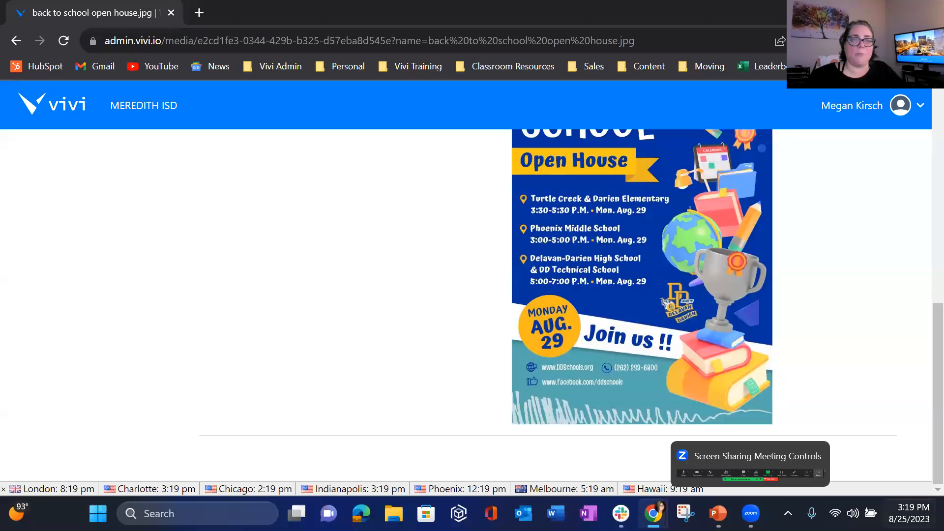
pyautogui.scroll(8, 373, 282)
pyautogui.click(80, 220)
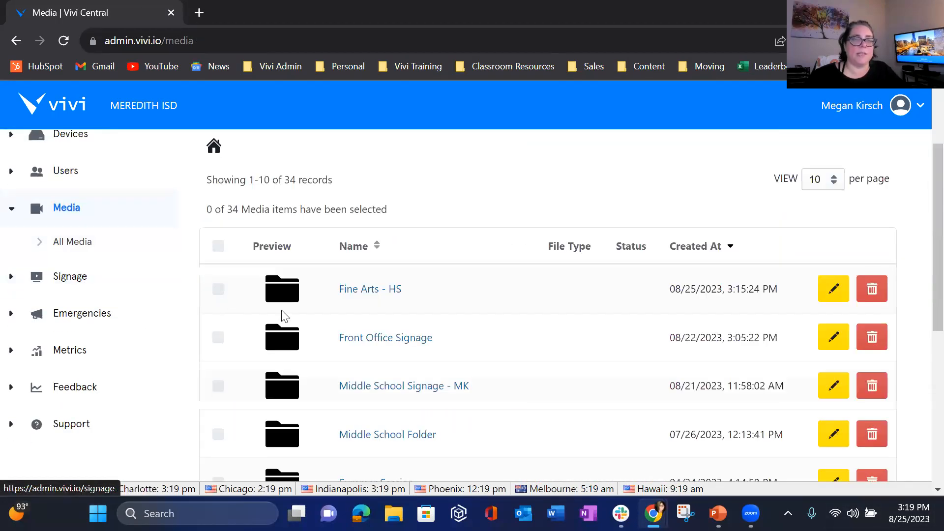
pyautogui.click(361, 291)
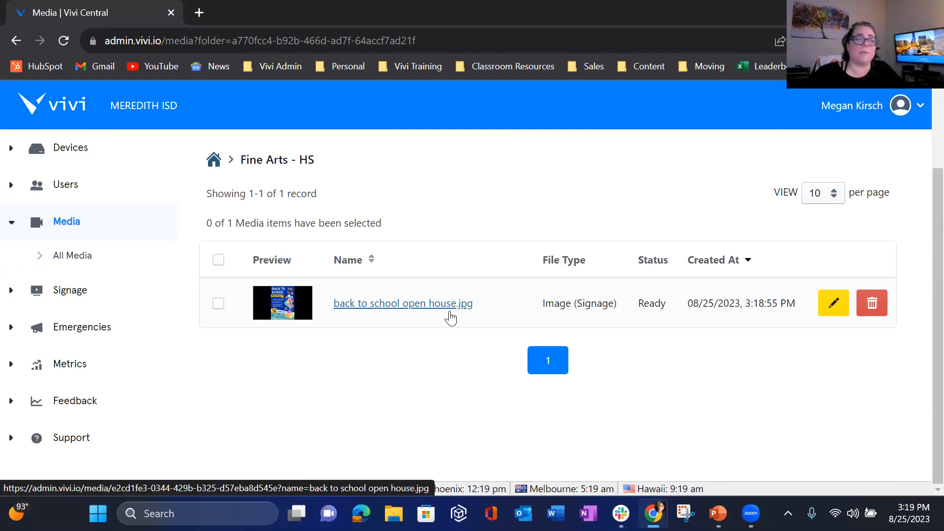
# Go to the signage playlists and look through the existing ones.
pyautogui.click(82, 296)
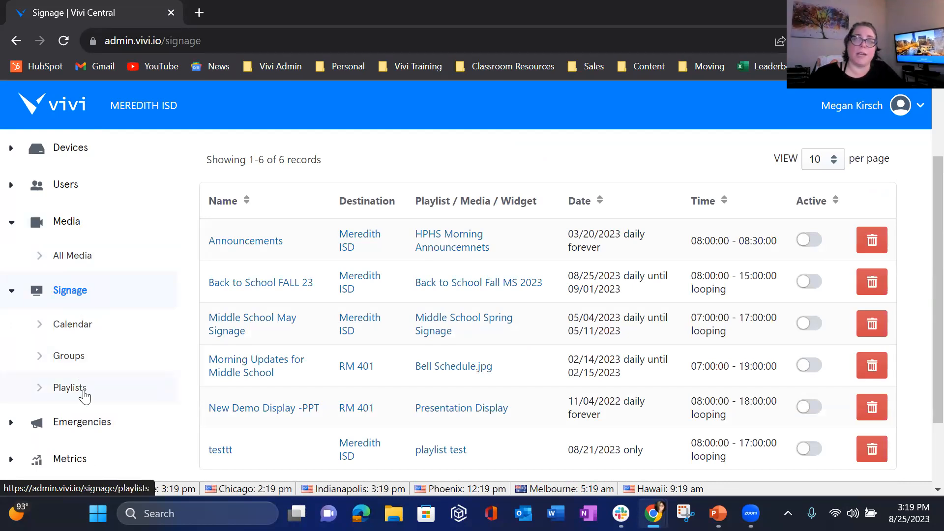
pyautogui.click(70, 387)
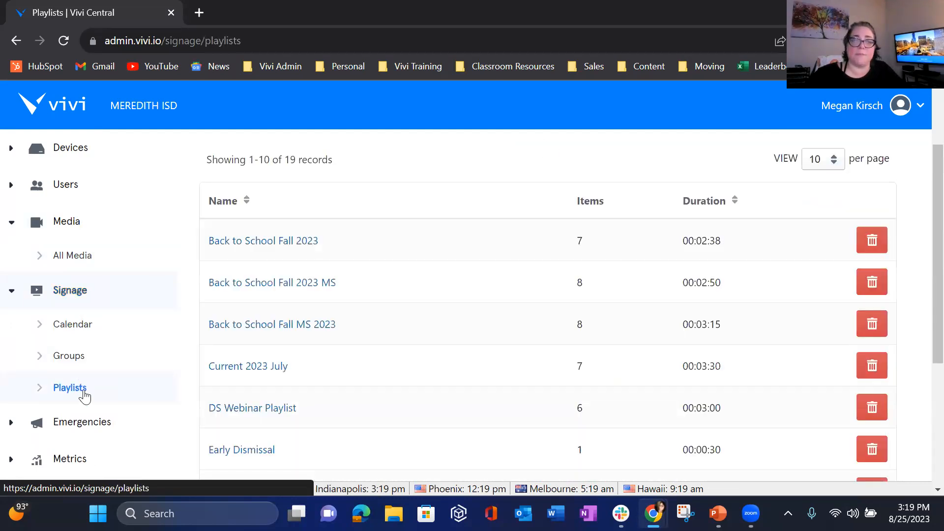
pyautogui.scroll(2, 654, 347)
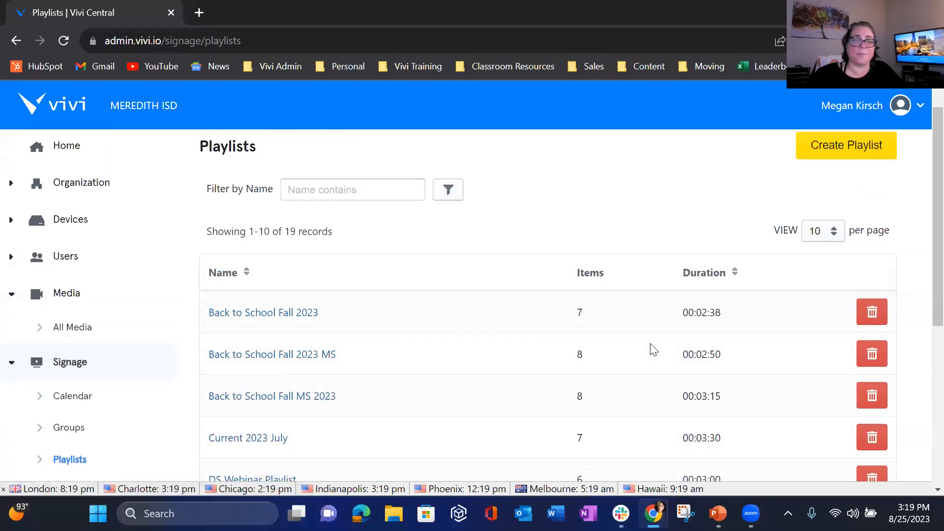
pyautogui.scroll(-6, 654, 346)
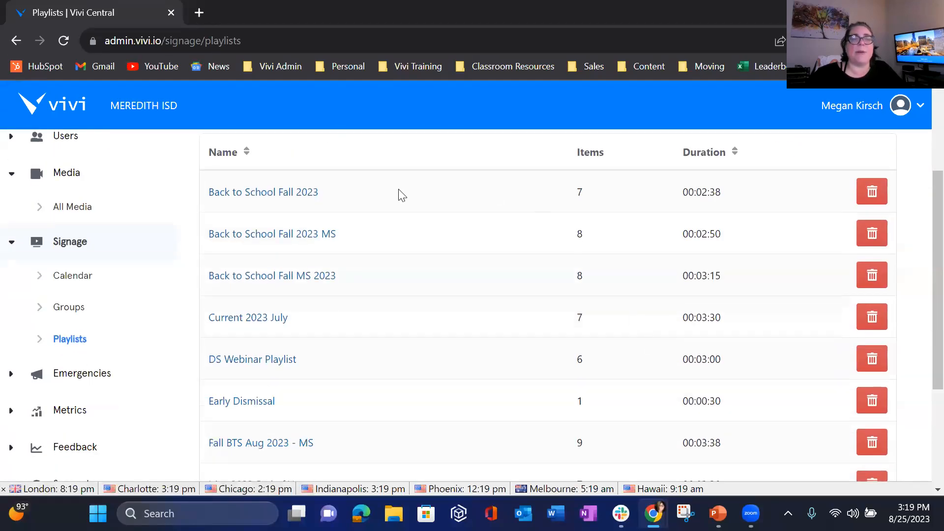
pyautogui.scroll(6, 386, 241)
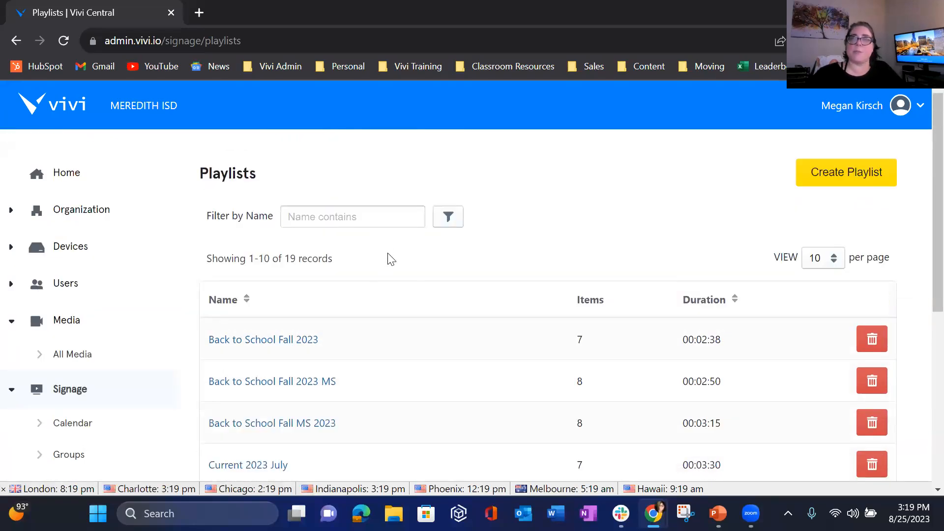
# Start a new playlist and name it "Back to School - HS - Fall 23".
pyautogui.click(822, 172)
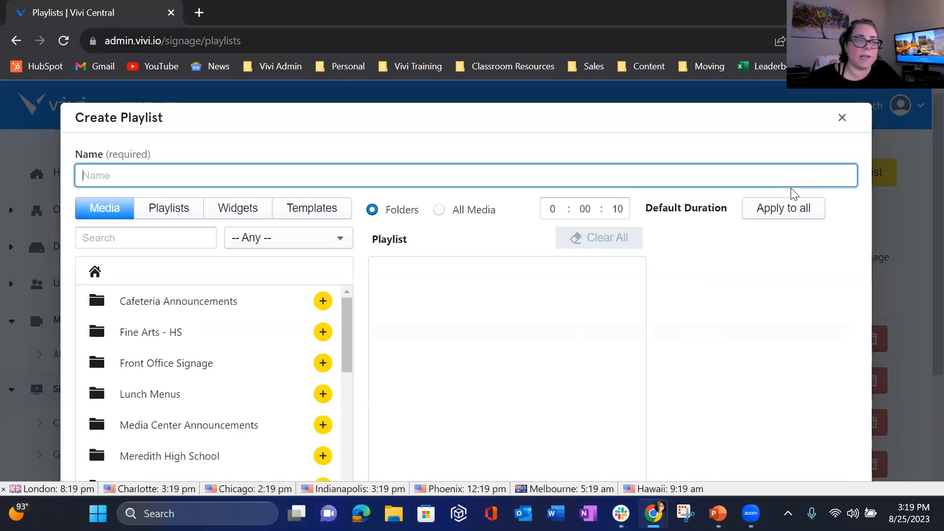
pyautogui.scroll(-2, 738, 386)
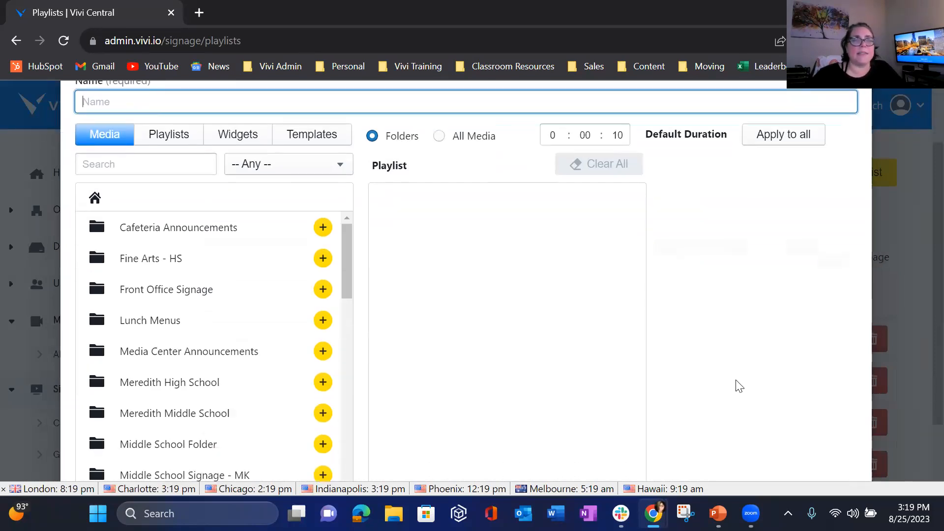
pyautogui.scroll(2, 739, 386)
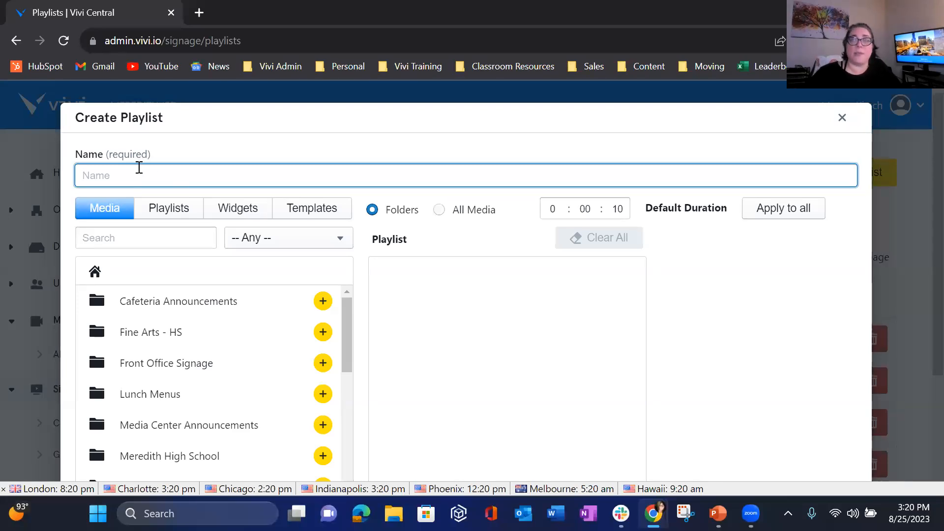
pyautogui.write('Back to Sc')
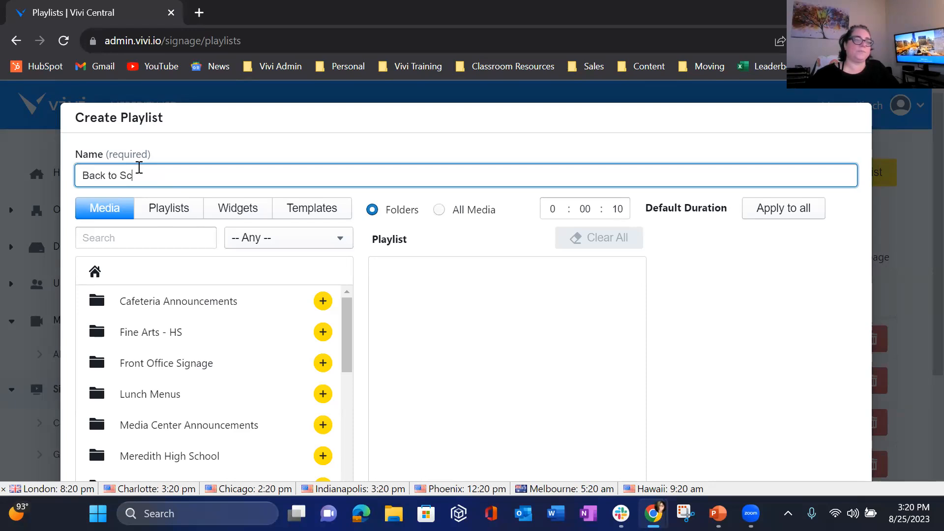
pyautogui.write('hool - HS - Fall 23')
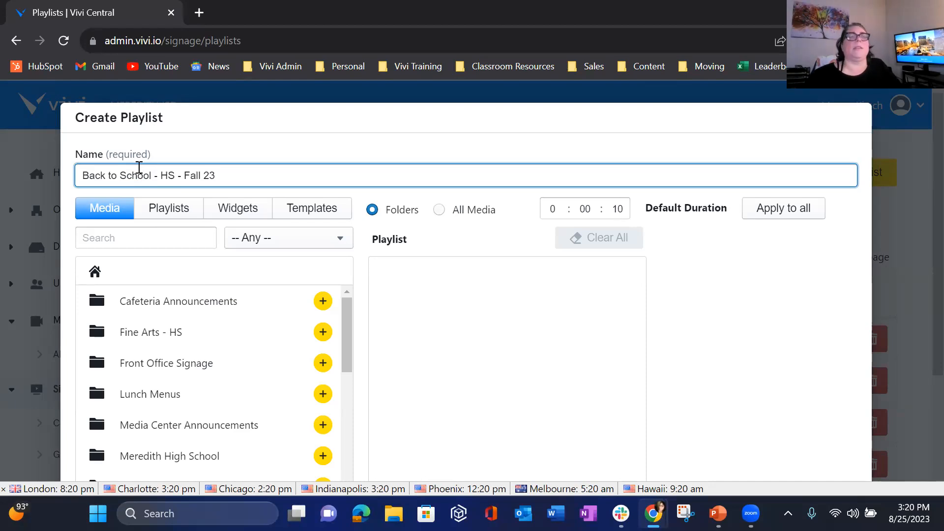
# Examine the media, playlists, widgets and templates available as content for the new playlist, and return to the media.
pyautogui.scroll(-2, 325, 333)
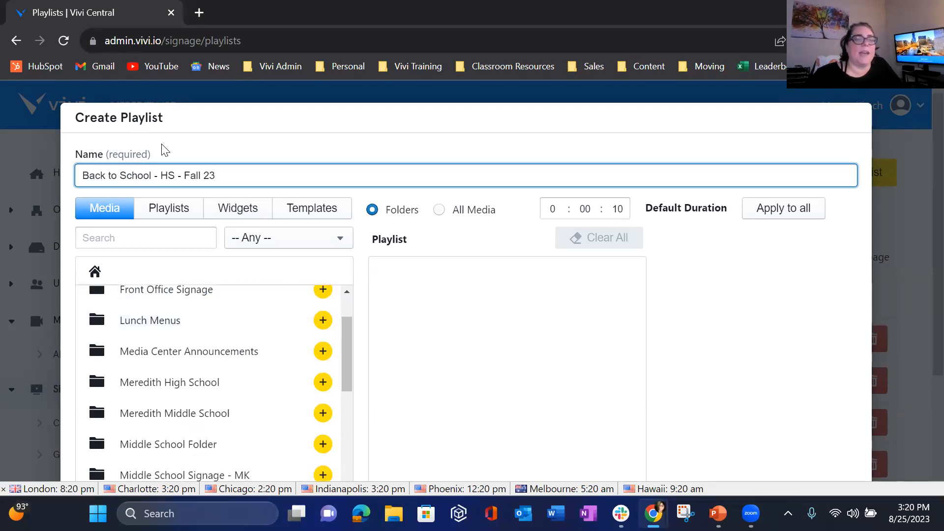
pyautogui.click(105, 214)
pyautogui.click(154, 209)
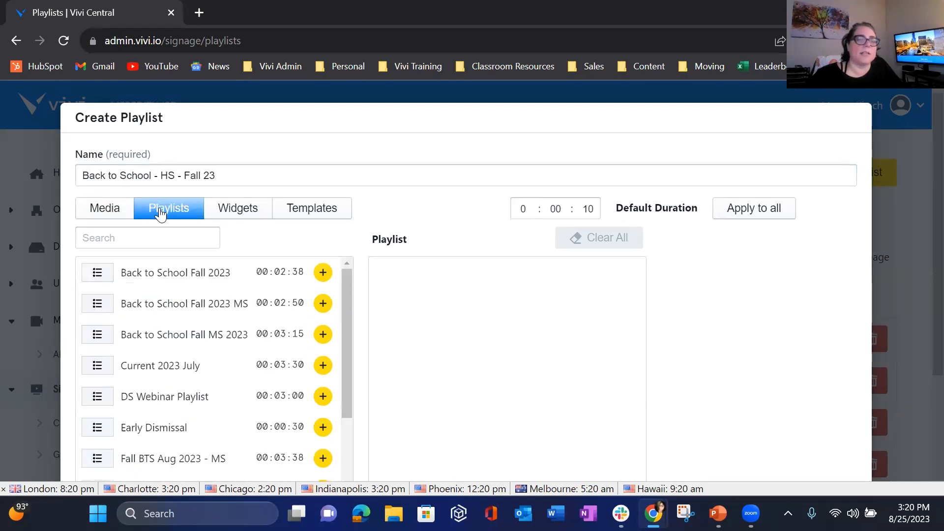
pyautogui.click(241, 209)
pyautogui.click(302, 212)
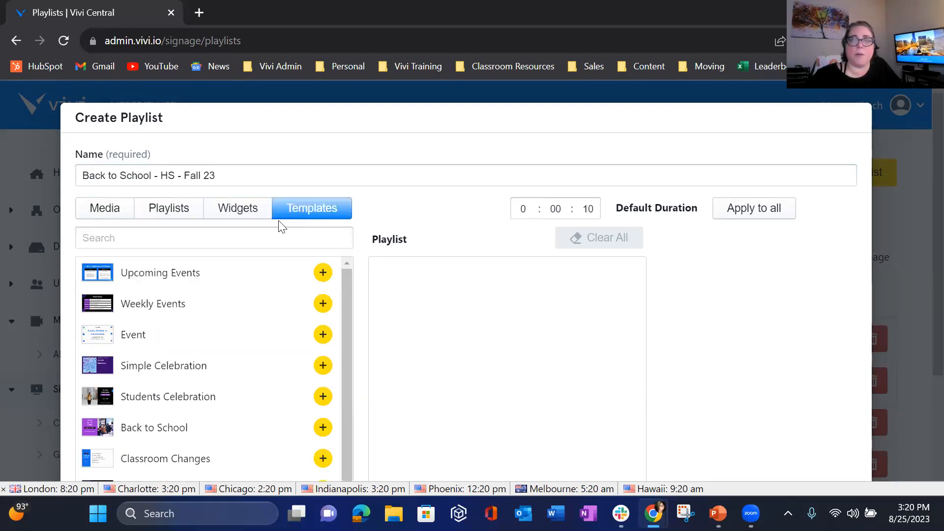
pyautogui.click(117, 215)
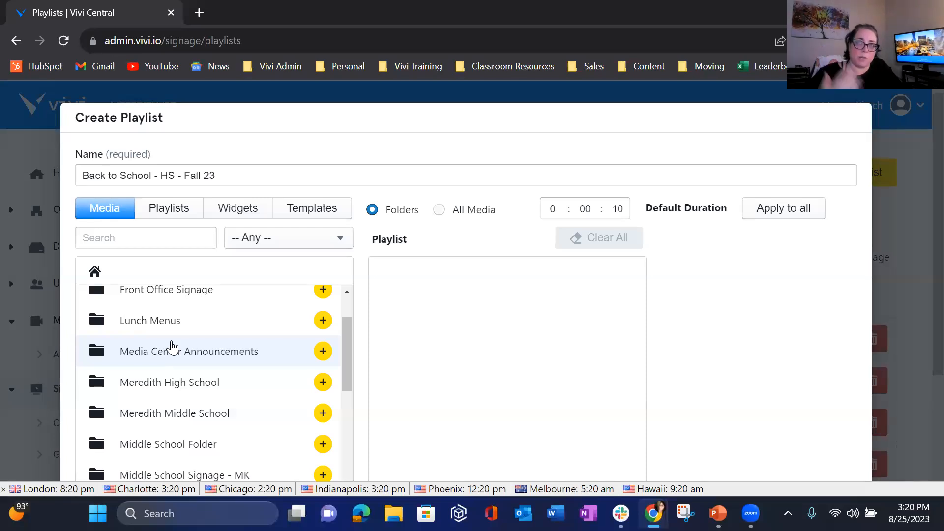
# Add "back to school open house.jpg" from the "Fine Arts - HS" folder to the playlist.
pyautogui.scroll(2, 172, 349)
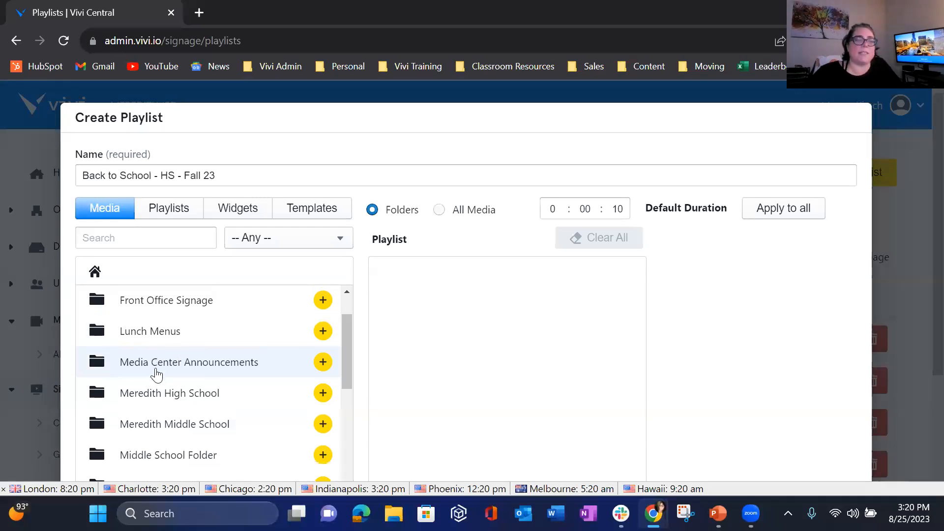
pyautogui.click(145, 338)
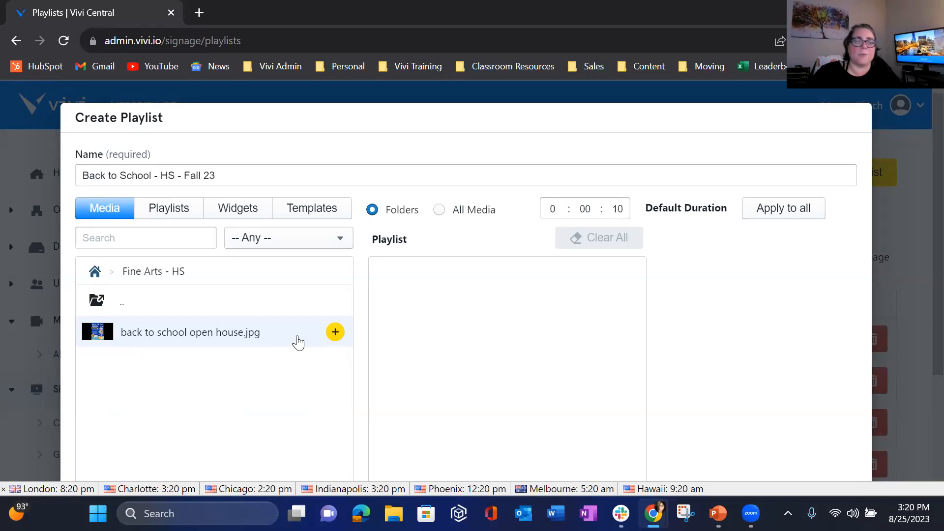
pyautogui.click(334, 334)
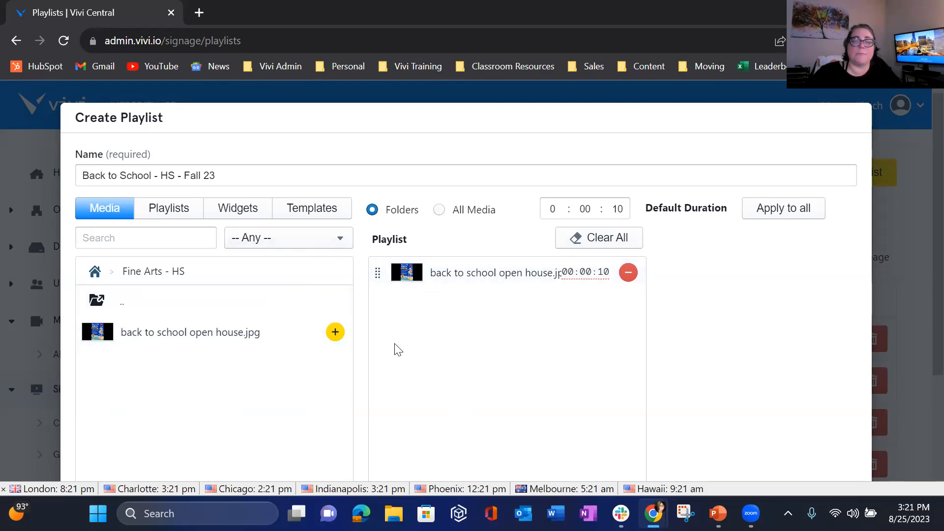
# Return to the top-level media folders and add the whole "Lunch Menus" folder to the playlist.
pyautogui.click(94, 271)
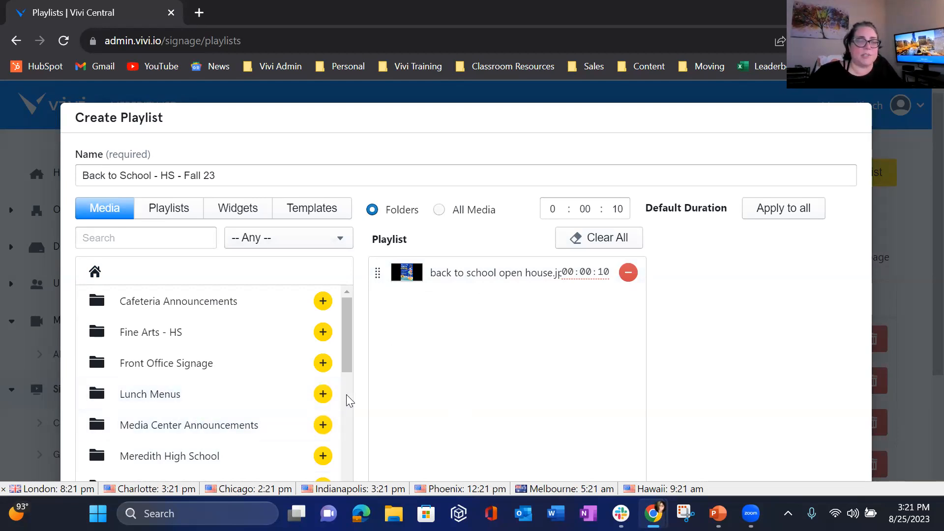
pyautogui.click(325, 394)
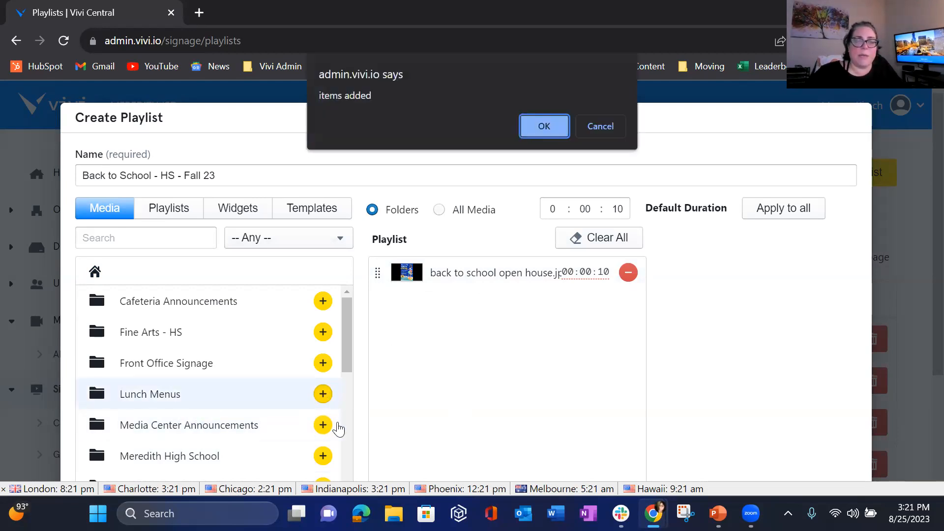
pyautogui.click(544, 126)
# Add the second "Bell Schedule.jpg" among the top-level media files to the playlist.
pyautogui.scroll(-5, 165, 423)
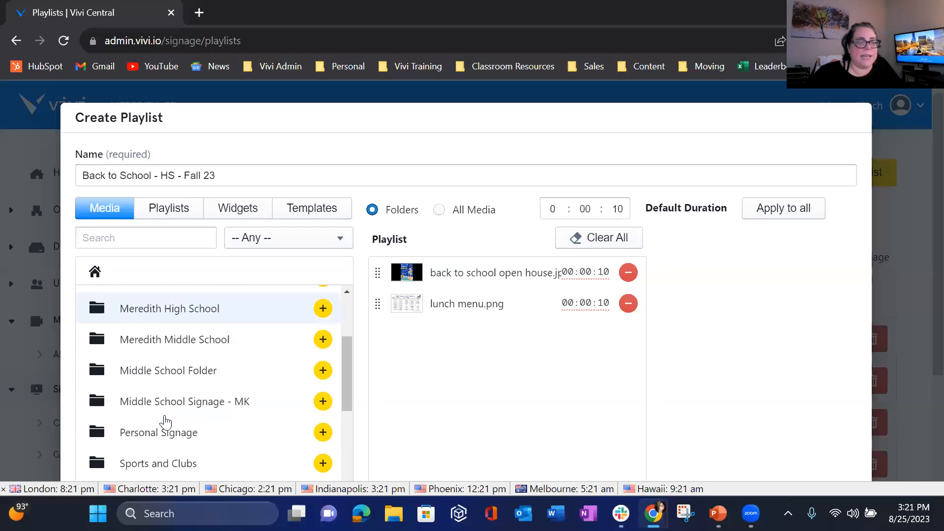
pyautogui.scroll(-5, 165, 422)
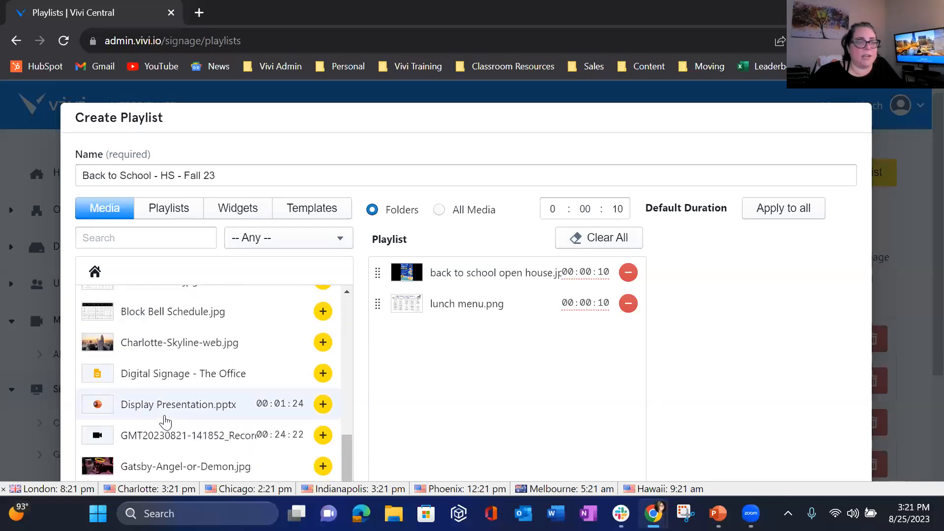
pyautogui.scroll(3, 164, 421)
pyautogui.click(323, 354)
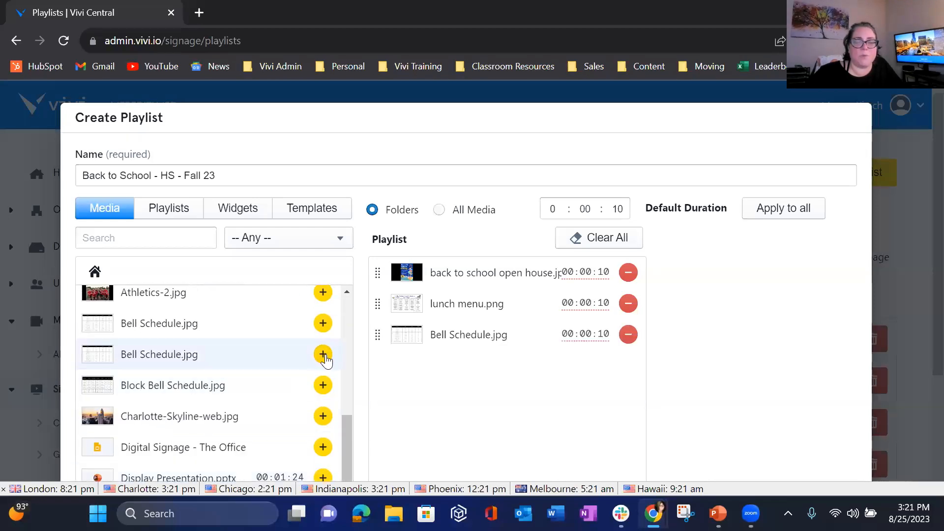
pyautogui.scroll(-2, 260, 385)
pyautogui.scroll(-4, 261, 385)
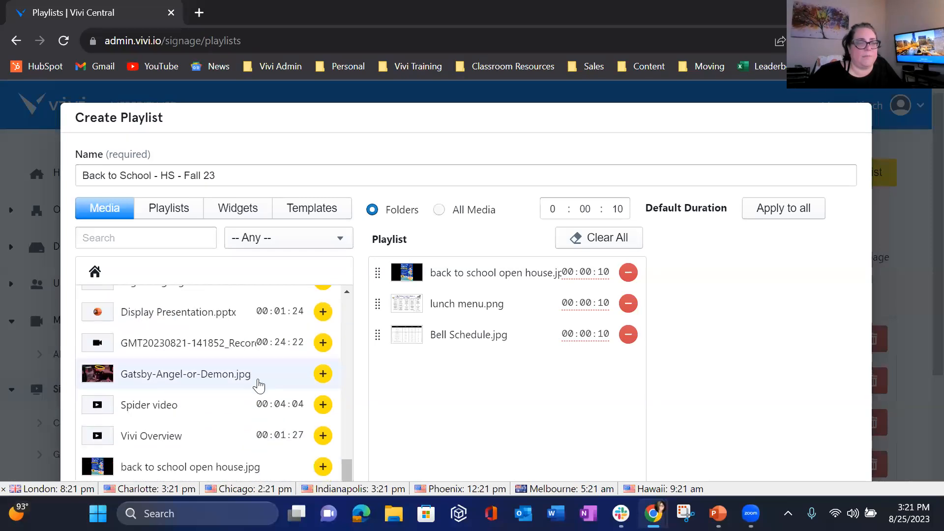
# Nest the existing "Early Dismissal" playlist in the new playlist.
pyautogui.scroll(8, 259, 387)
pyautogui.scroll(8, 259, 387)
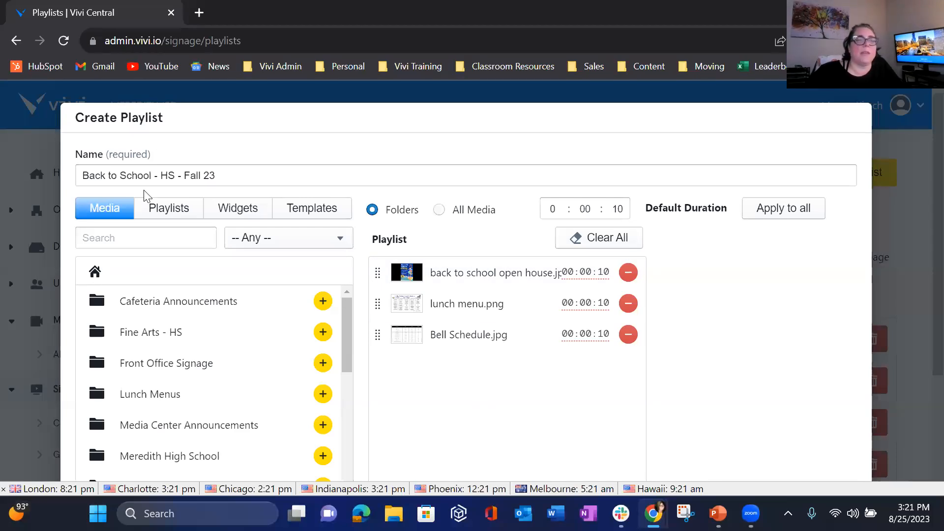
pyautogui.click(162, 208)
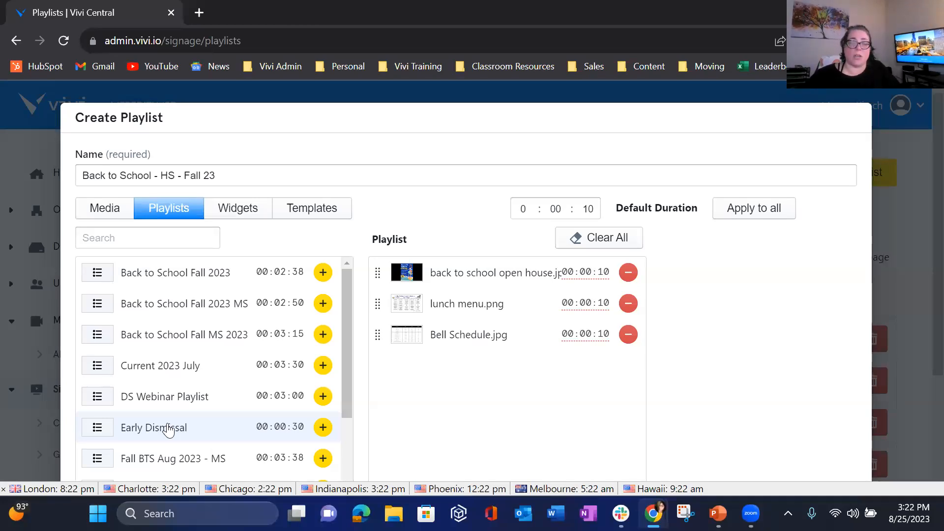
pyautogui.click(323, 427)
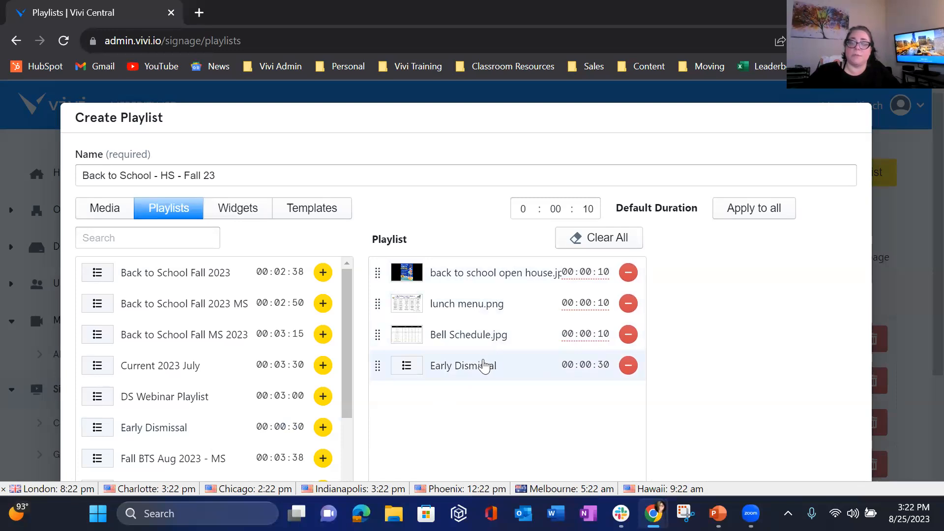
# Add the Clock and Weather widgets to the playlist.
pyautogui.click(226, 212)
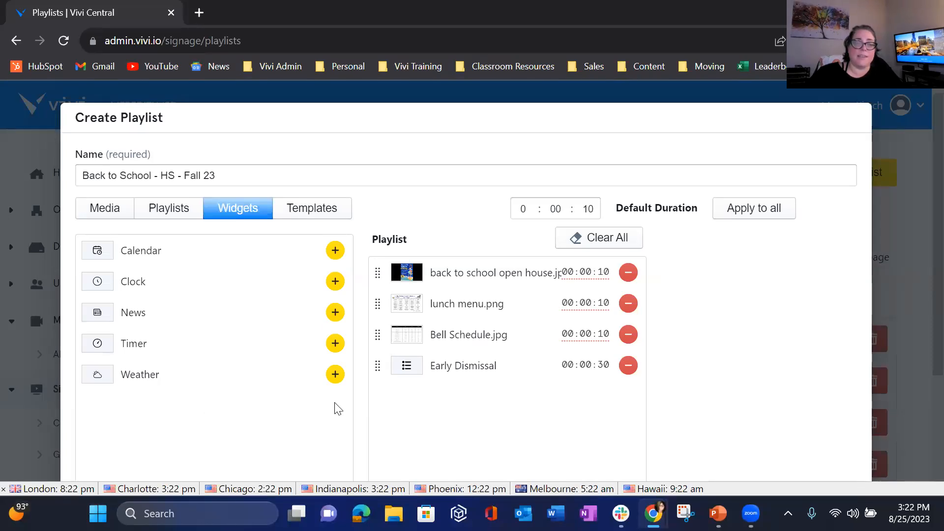
pyautogui.click(338, 285)
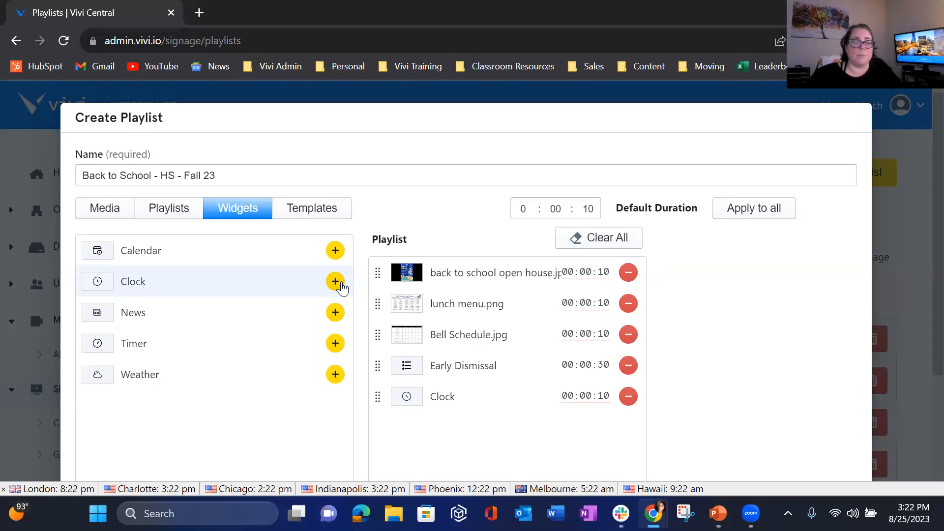
pyautogui.click(334, 375)
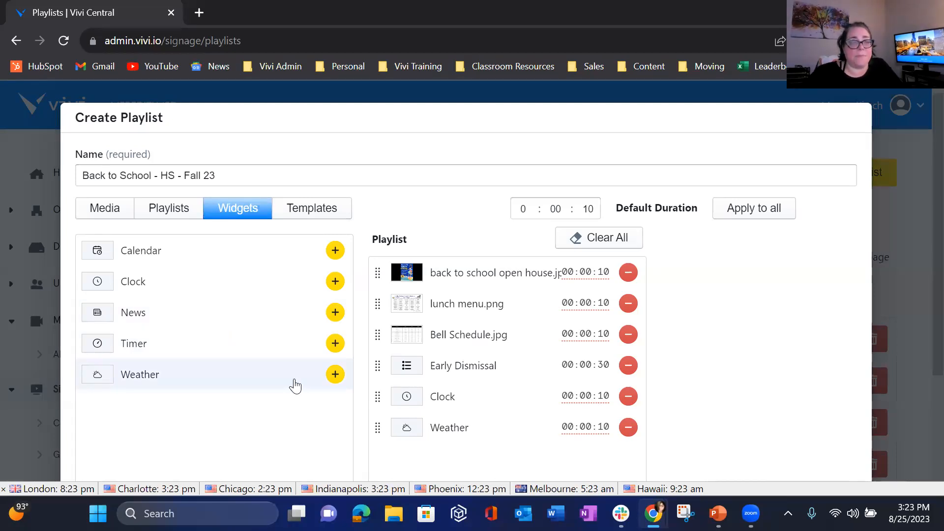
# Add the "Back to School" template to the playlist and open it in the Template Editor.
pyautogui.click(323, 209)
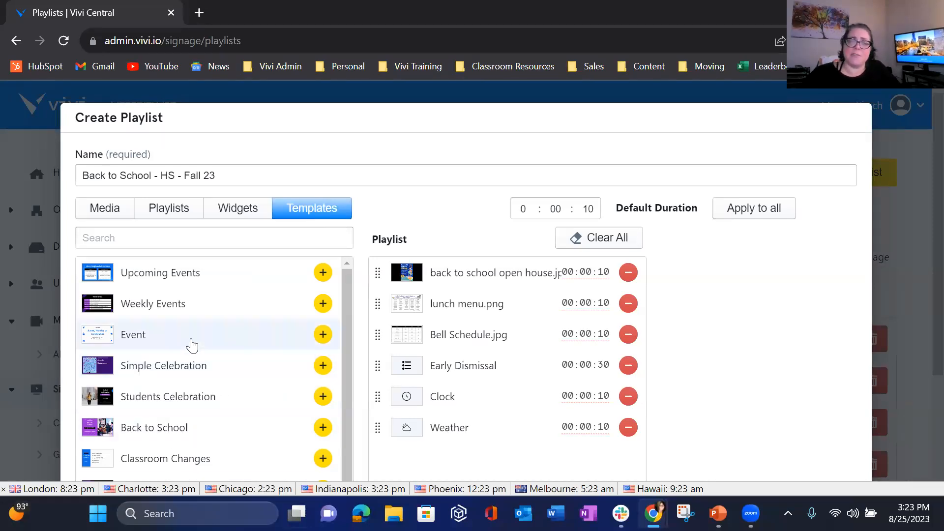
pyautogui.scroll(-1, 192, 351)
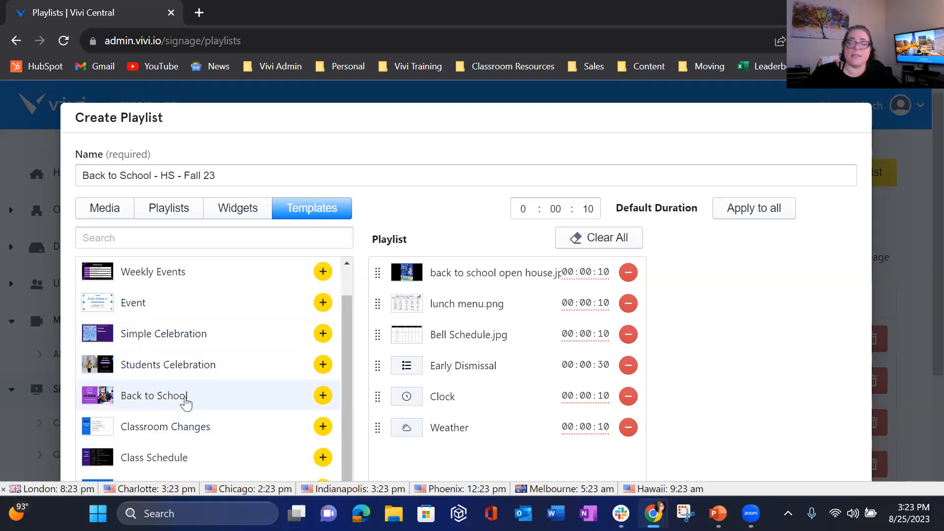
pyautogui.click(322, 397)
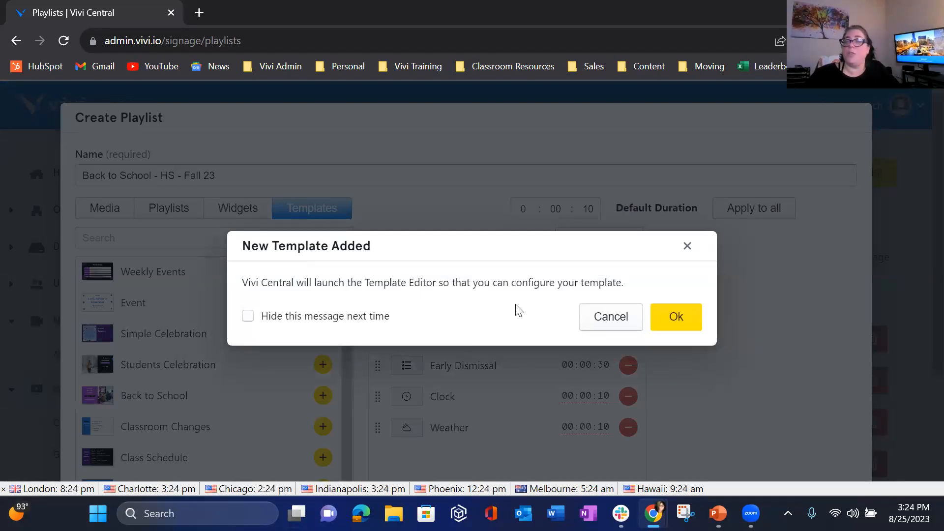
pyautogui.click(680, 320)
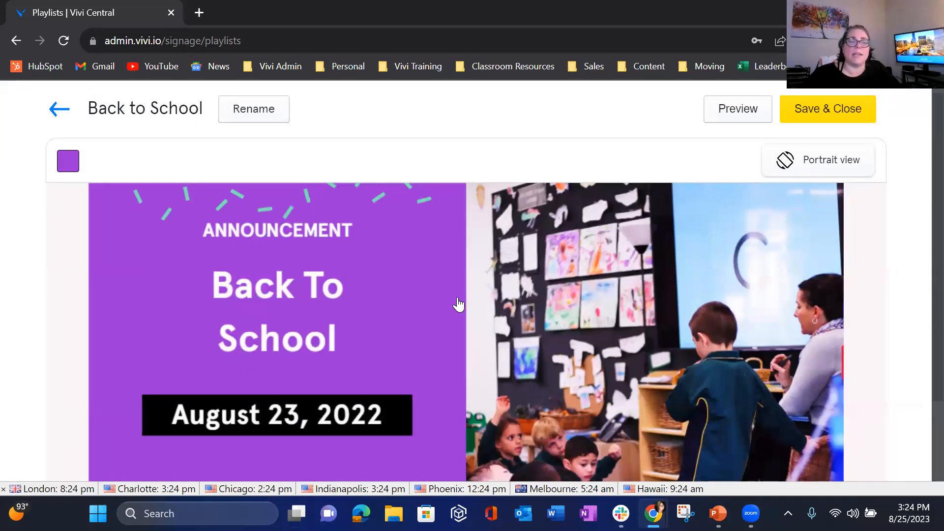
# Replace the template's "ANNOUNCEMENT" heading with "Welcome Back!".
pyautogui.click(352, 242)
pyautogui.click(365, 228)
pyautogui.moveTo(365, 229); pyautogui.dragTo(205, 231)
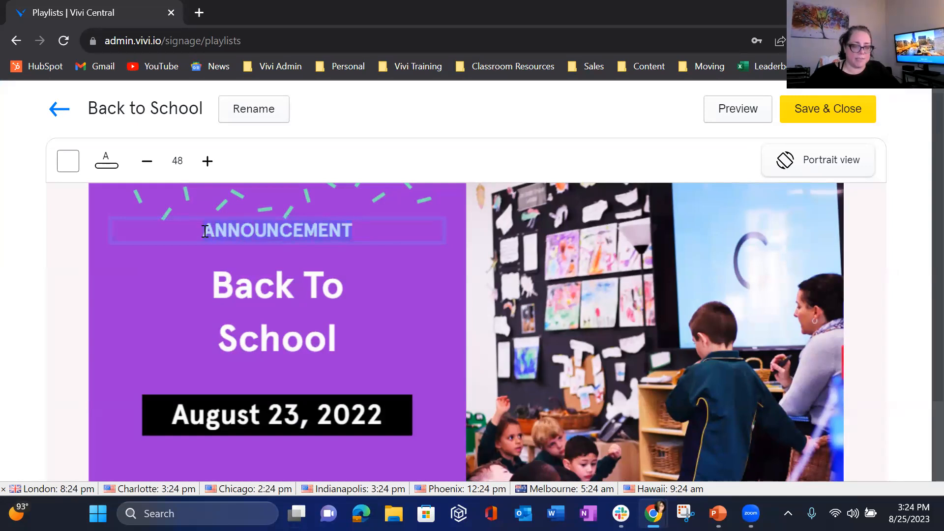
pyautogui.write('Welcoime')
pyautogui.press('BackSpace')
pyautogui.press('BackSpace')
pyautogui.press('BackSpace')
pyautogui.press('BackSpace')
pyautogui.write('ome Back!')
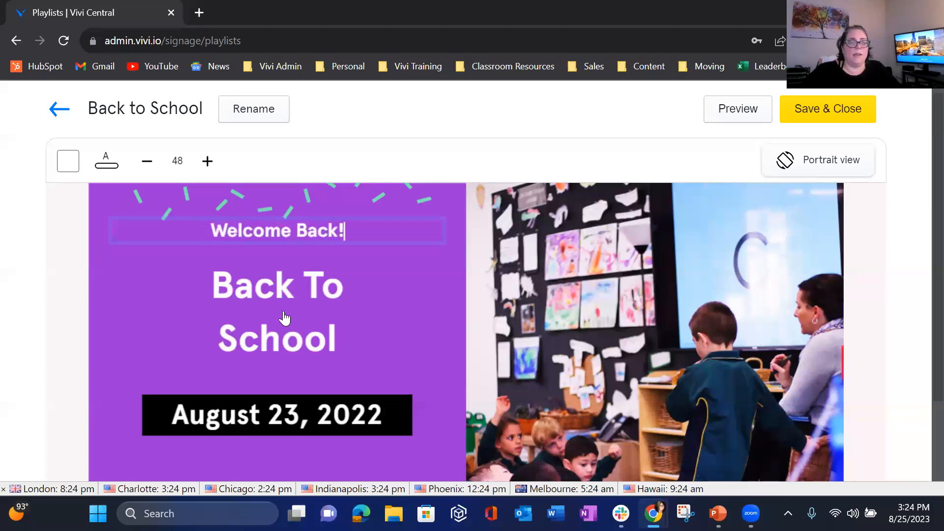
# Extend the template's title to "Back To School Dance" and add the time "6pm-8pm" on a new line below it.
pyautogui.click(326, 333)
pyautogui.click(339, 337)
pyautogui.write('Dance')
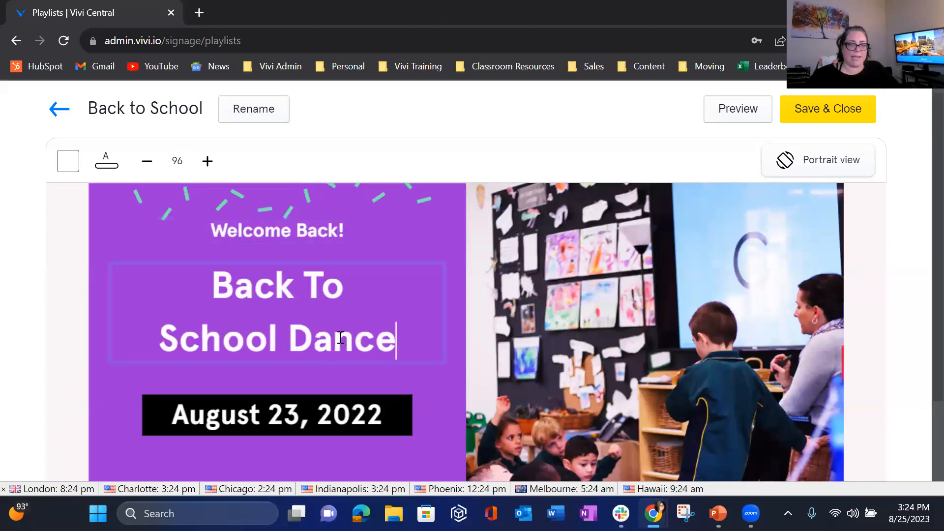
pyautogui.press('Return')
pyautogui.write('6p,')
pyautogui.press('BackSpace')
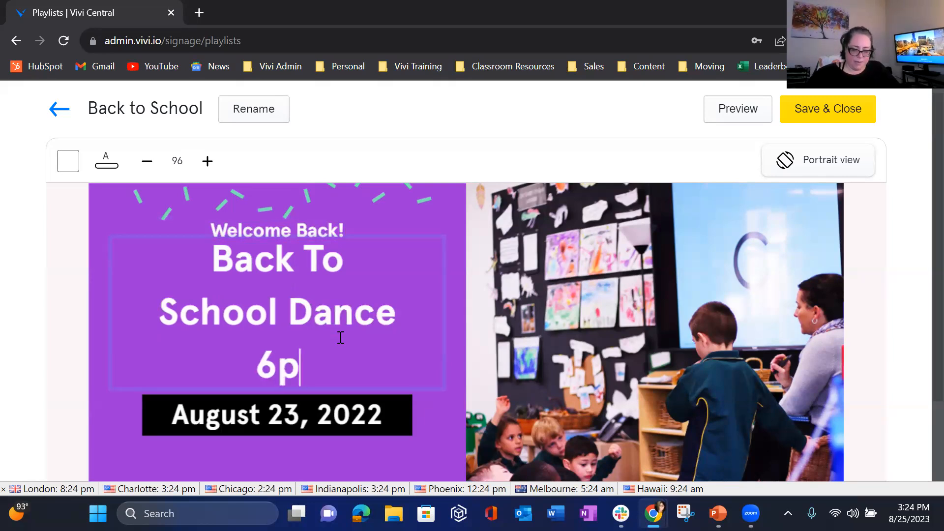
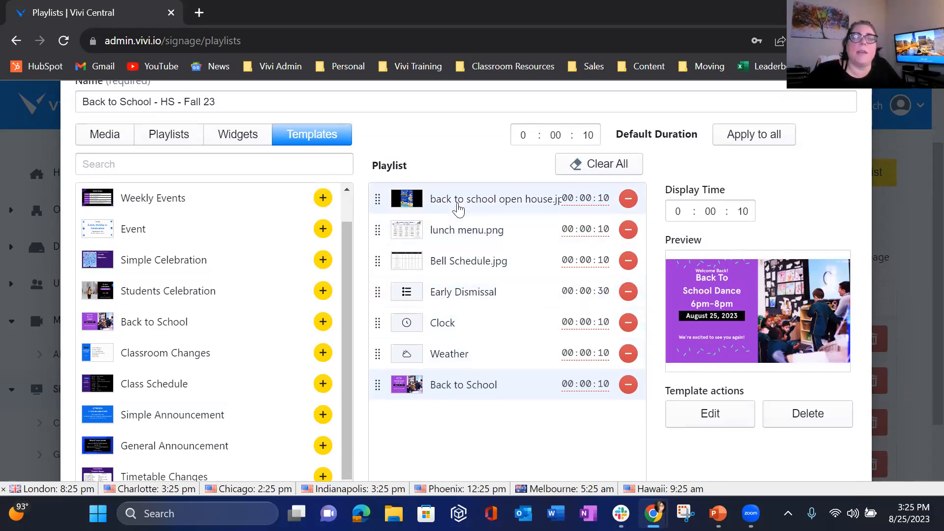
# Reorder the playlist so the Back to School template follows Clock and the open house image sits just before Weather.
pyautogui.moveTo(458, 213); pyautogui.dragTo(445, 351)
pyautogui.moveTo(442, 388); pyautogui.dragTo(447, 319)
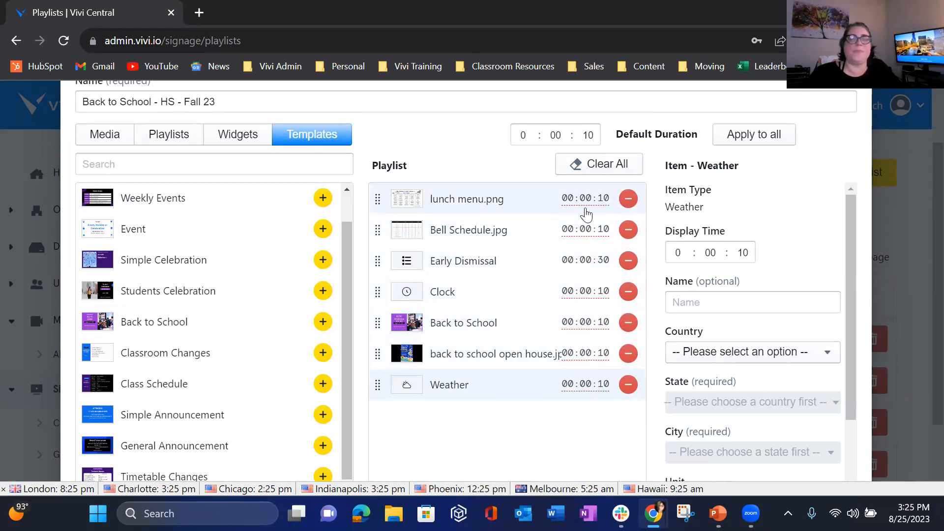
# Set the default duration to 15 seconds and apply it to all playlist items.
pyautogui.scroll(2, 581, 214)
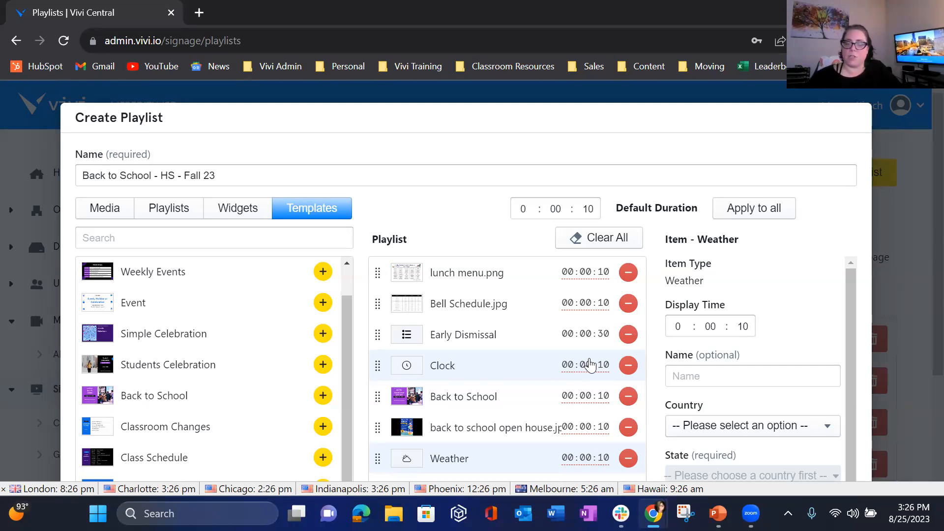
pyautogui.doubleClick(589, 211)
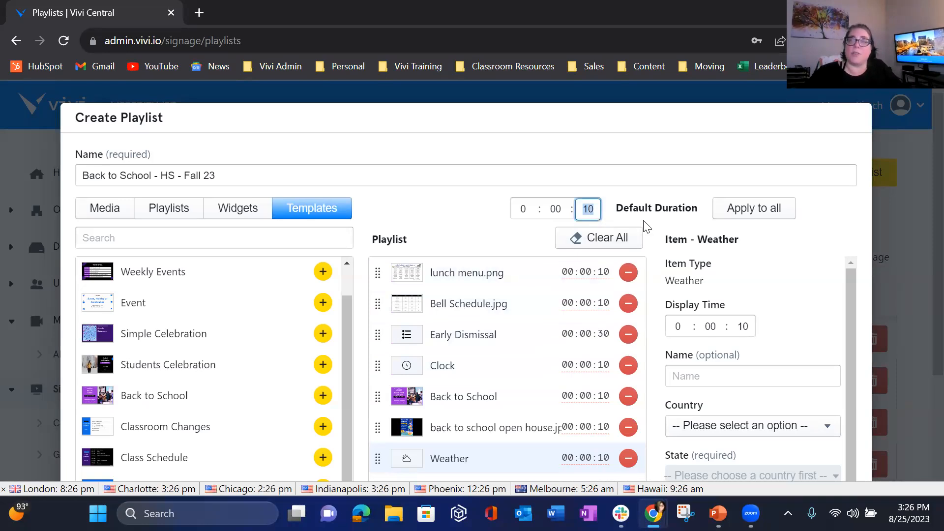
pyautogui.write('15')
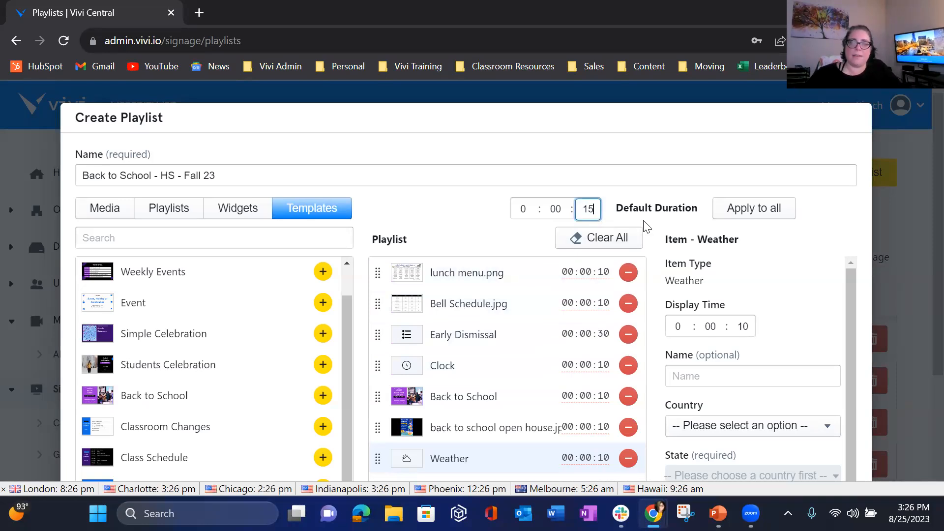
pyautogui.click(753, 211)
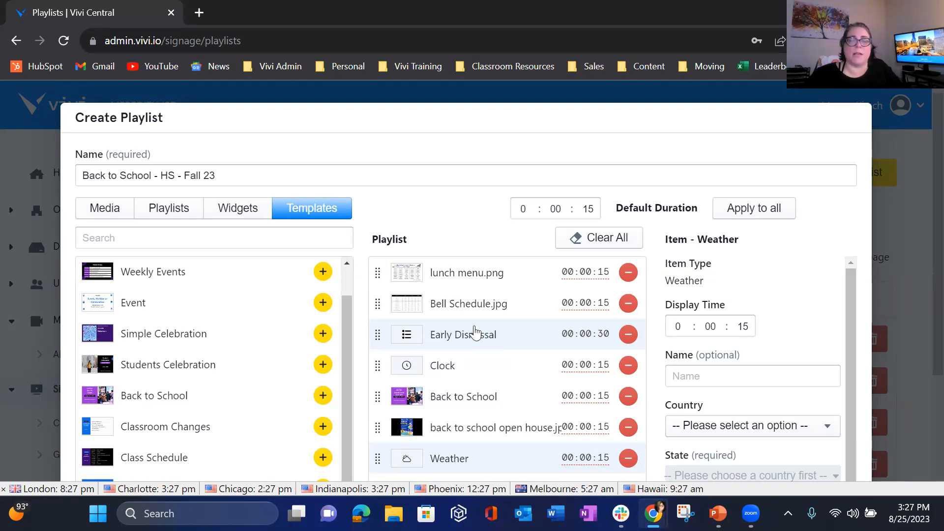
# Set the Clock widget's style to Both.
pyautogui.click(506, 363)
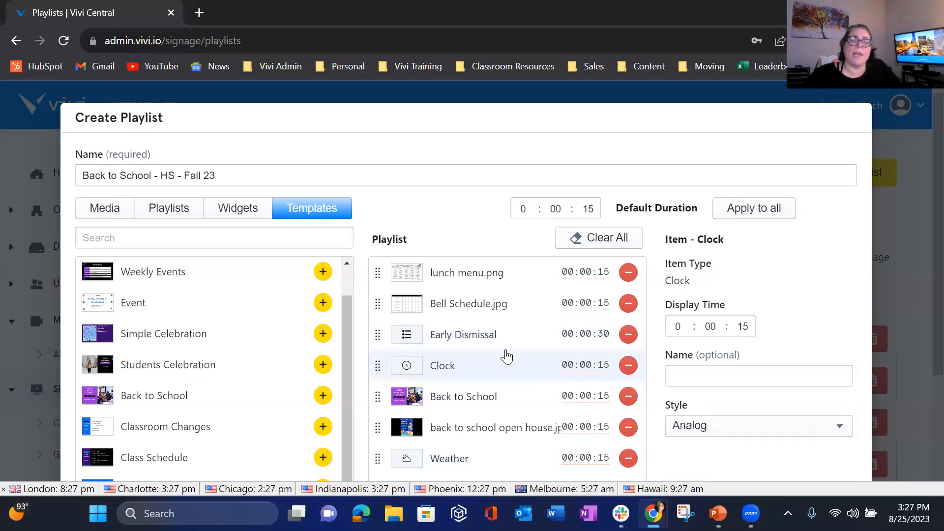
pyautogui.scroll(-3, 472, 380)
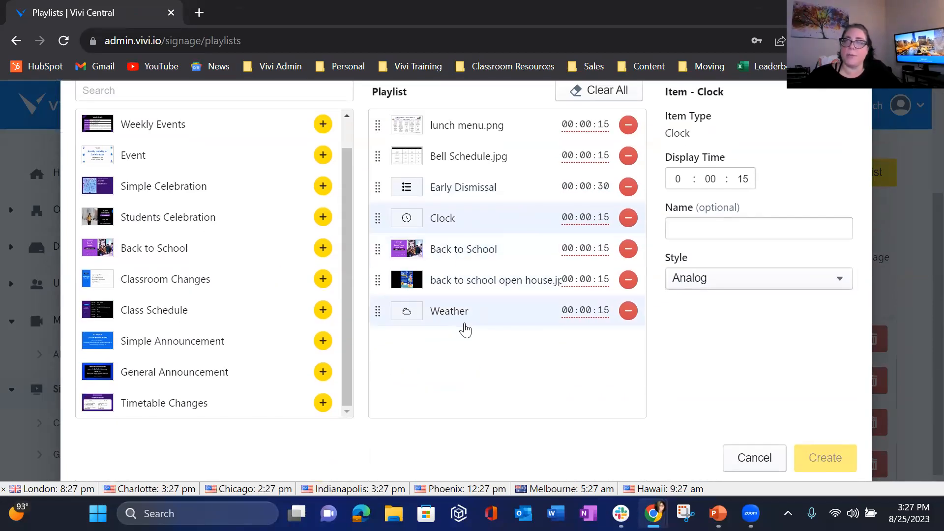
pyautogui.click(708, 283)
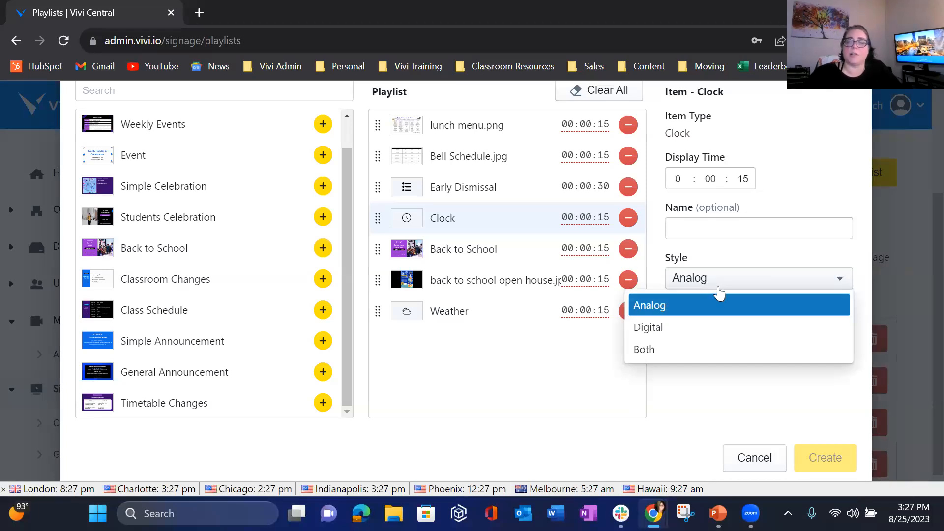
pyautogui.click(695, 349)
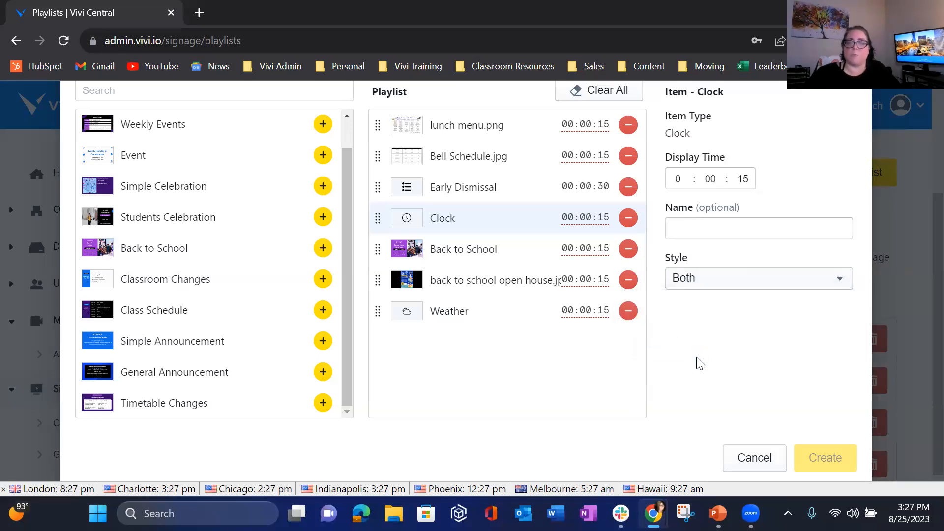
# Set the Weather widget's location to Indianapolis, Indiana, United States.
pyautogui.click(460, 315)
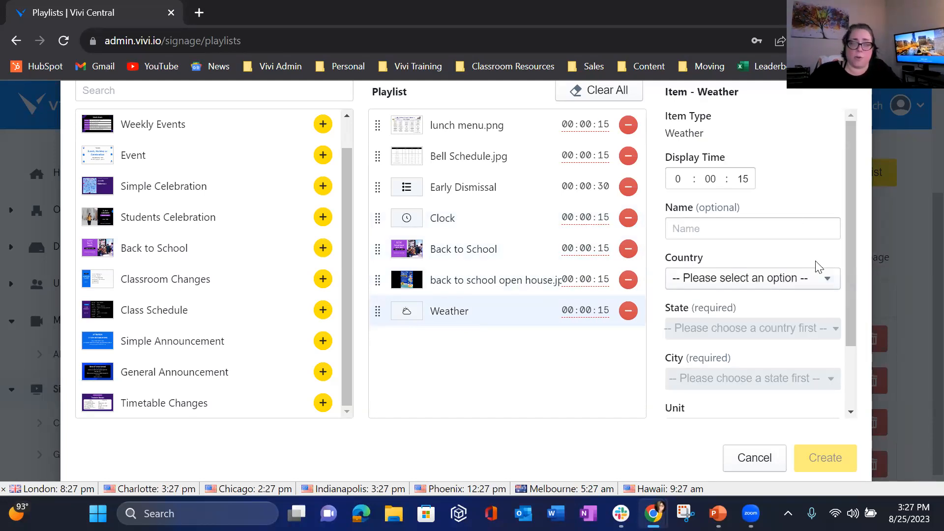
pyautogui.click(715, 281)
pyautogui.click(708, 243)
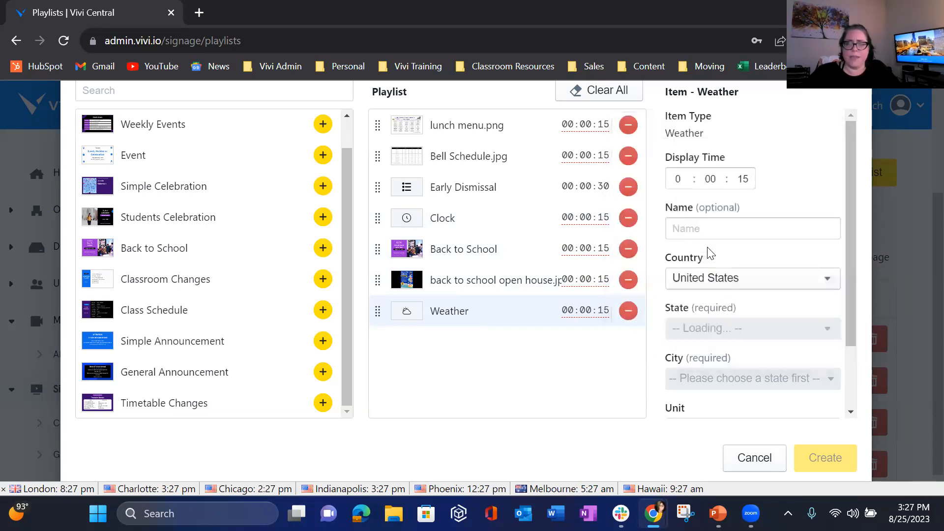
pyautogui.click(730, 328)
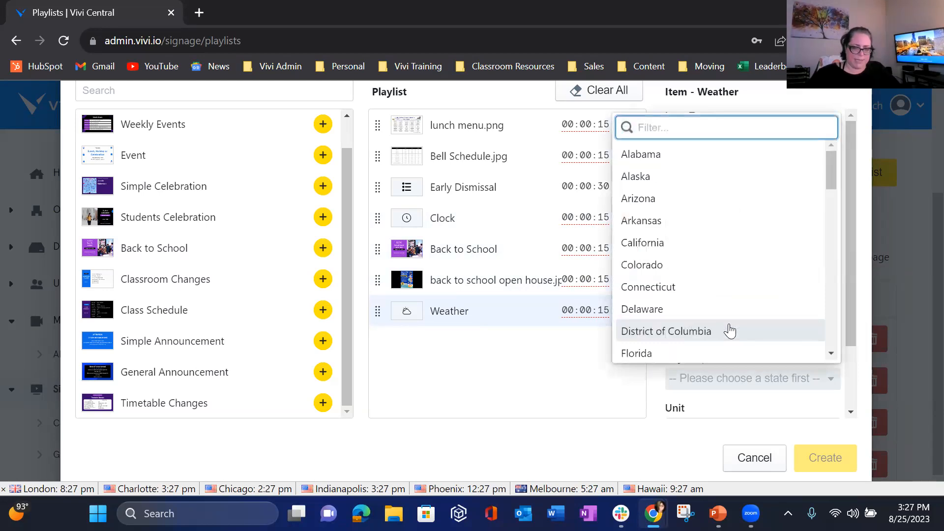
pyautogui.write('indi')
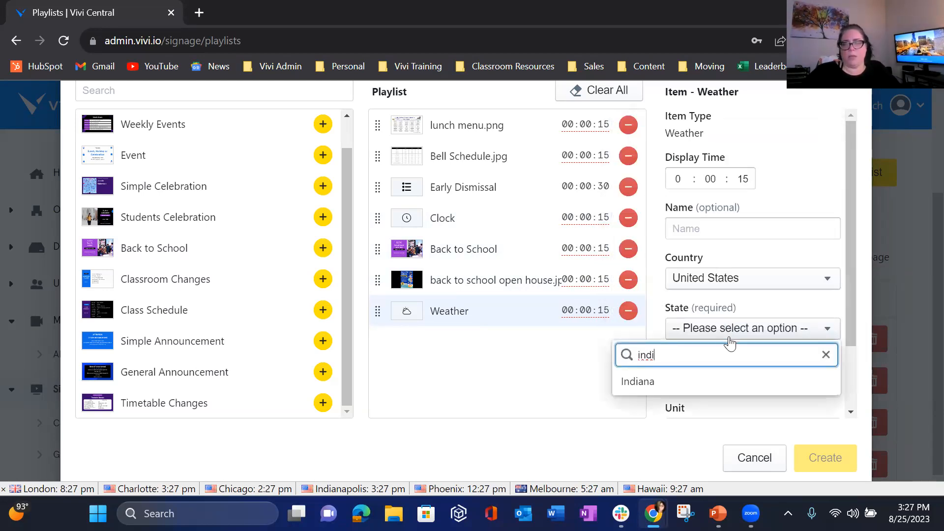
pyautogui.click(716, 383)
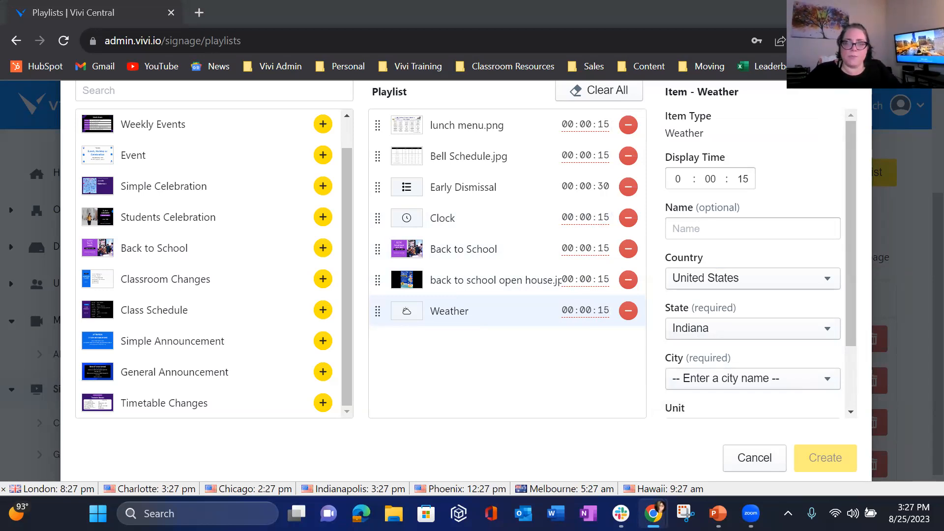
pyautogui.click(766, 381)
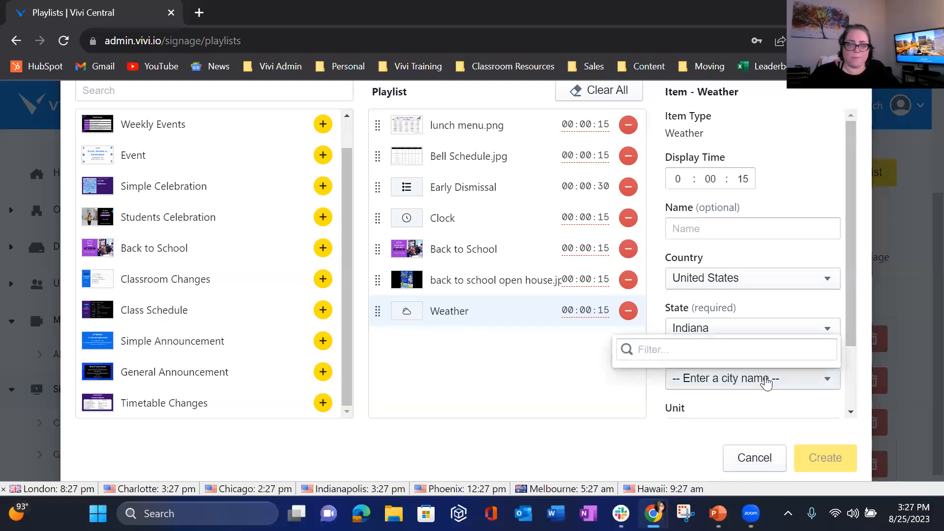
pyautogui.write('indiana')
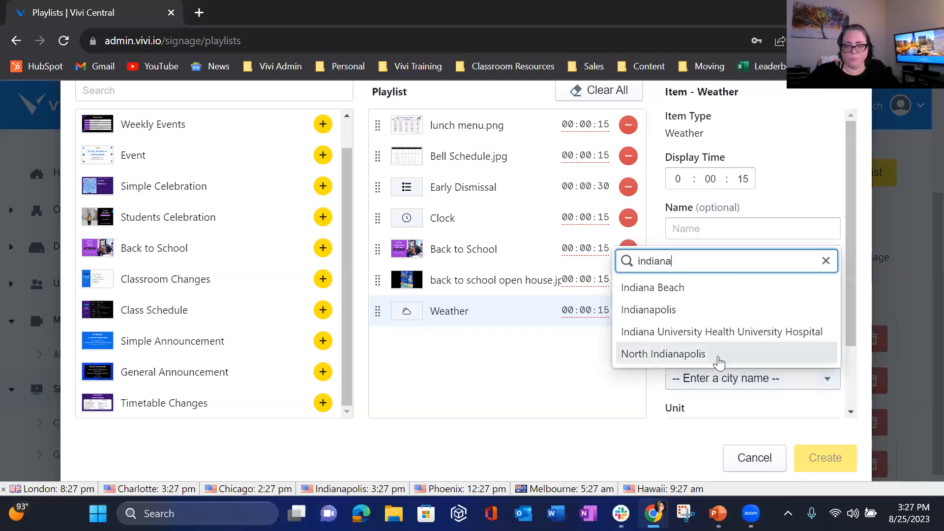
pyautogui.click(694, 306)
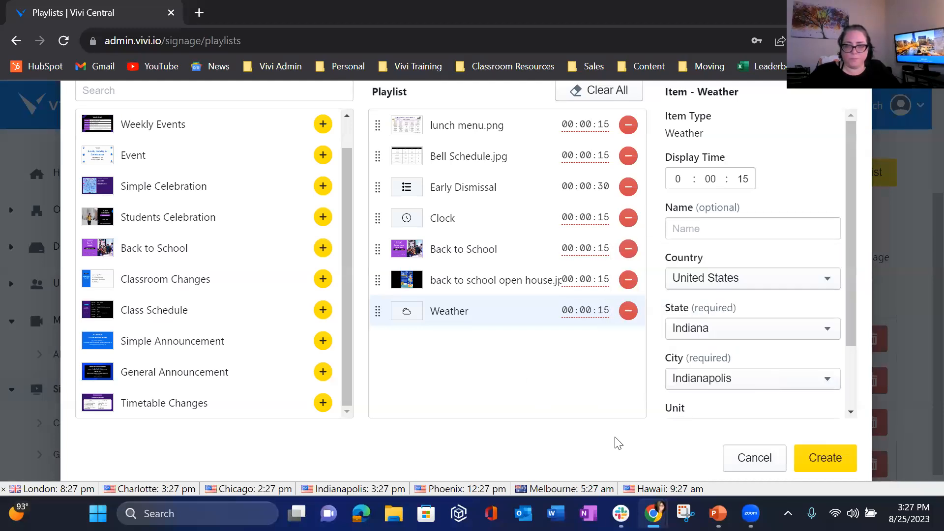
# Set the Weather widget's unit to Imperial and its forecast type to Hourly weather forecast.
pyautogui.scroll(-1, 688, 423)
pyautogui.moveTo(847, 297); pyautogui.dragTo(854, 358)
pyautogui.click(718, 334)
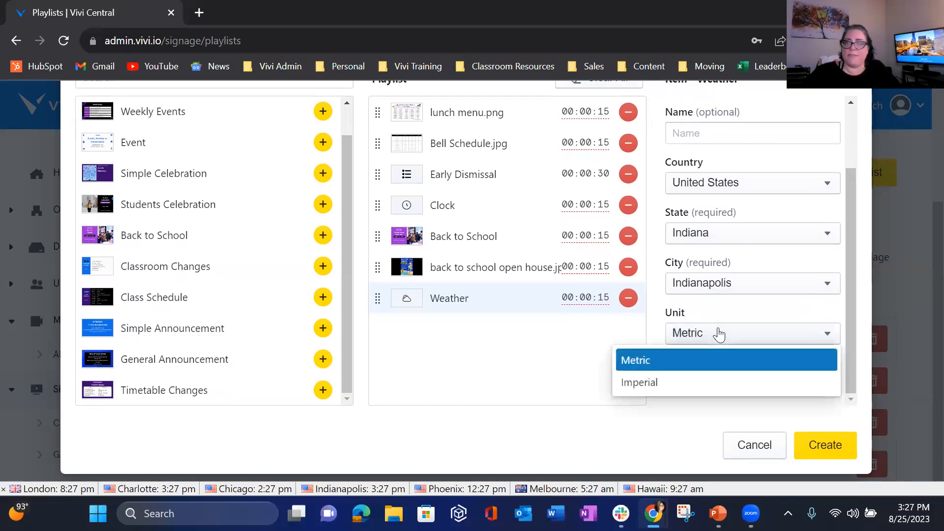
pyautogui.click(686, 388)
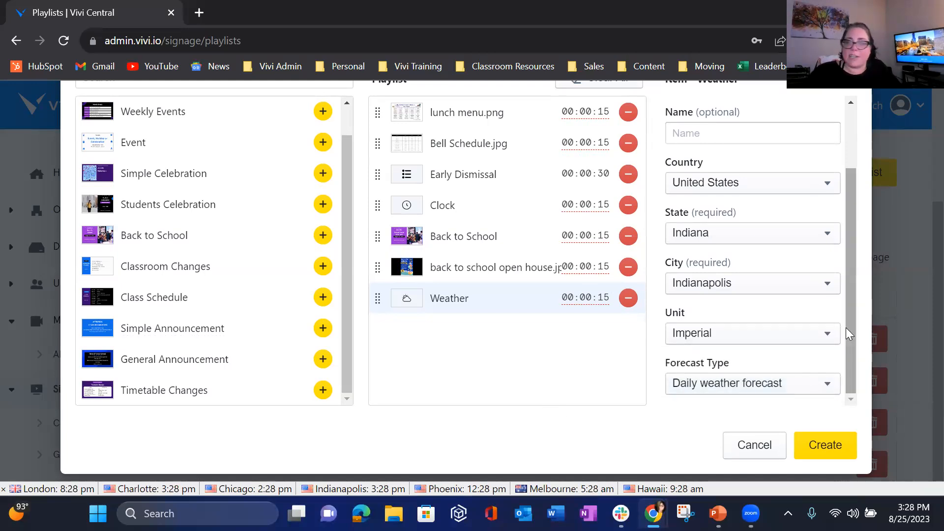
pyautogui.click(698, 386)
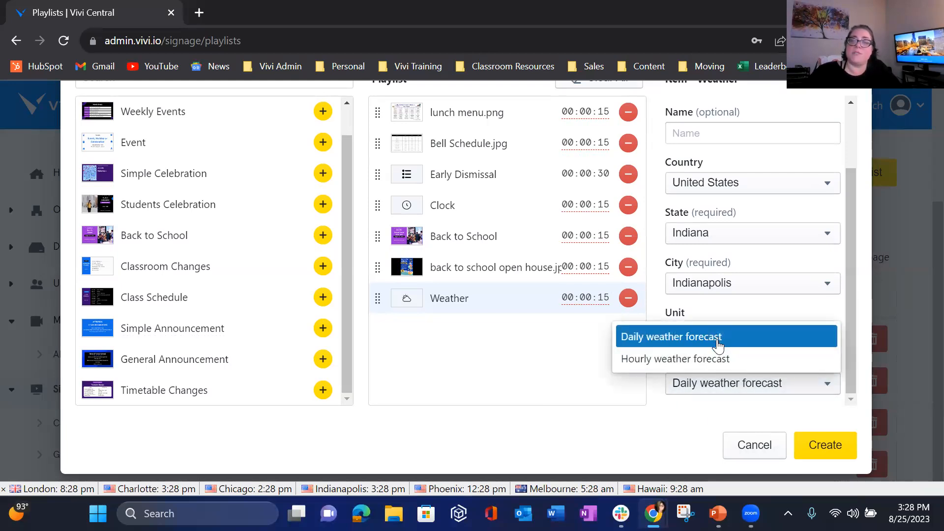
pyautogui.click(708, 359)
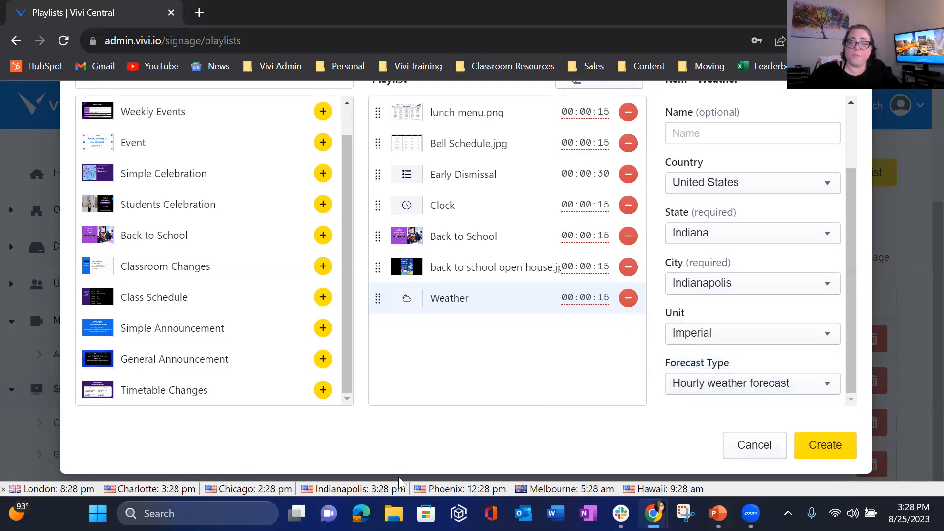
# Create the "Back to School - HS - Fall 23" playlist and look over its details page.
pyautogui.scroll(2, 535, 281)
pyautogui.scroll(-2, 534, 281)
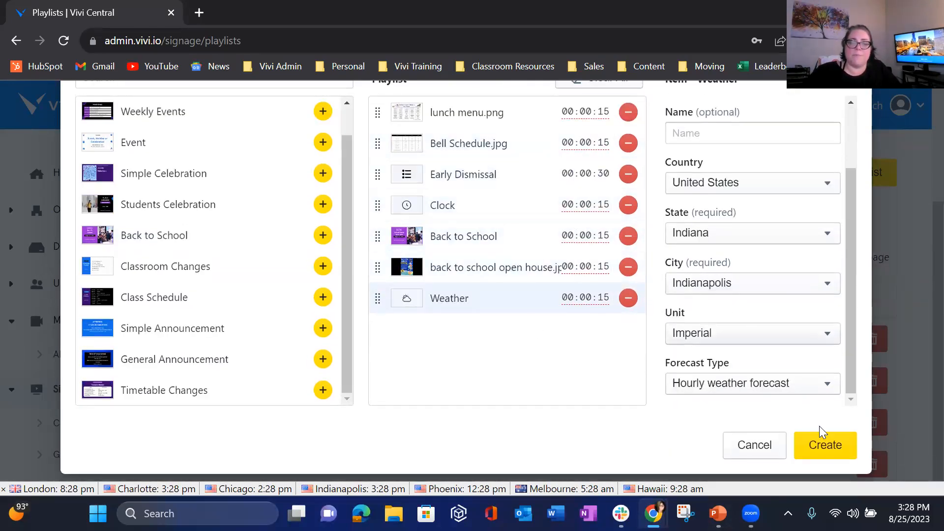
pyautogui.click(830, 450)
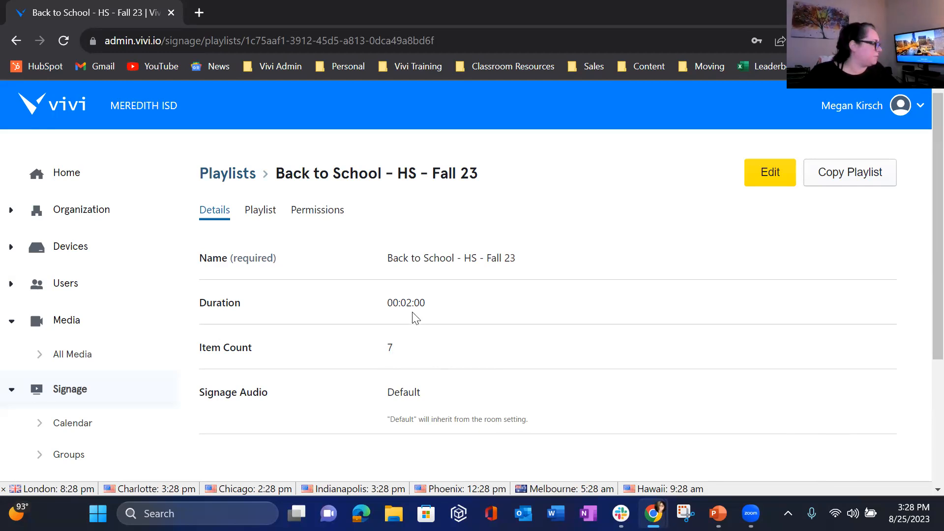
pyautogui.scroll(-3, 481, 354)
pyautogui.scroll(3, 482, 355)
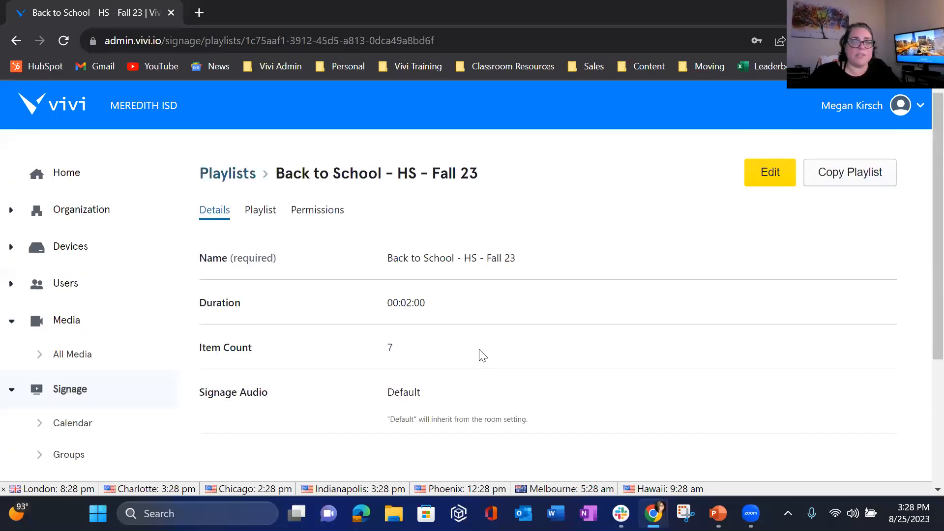
# Return to the list of playlists and go on to the overview of scheduled signage.
pyautogui.scroll(-3, 84, 341)
pyautogui.click(80, 339)
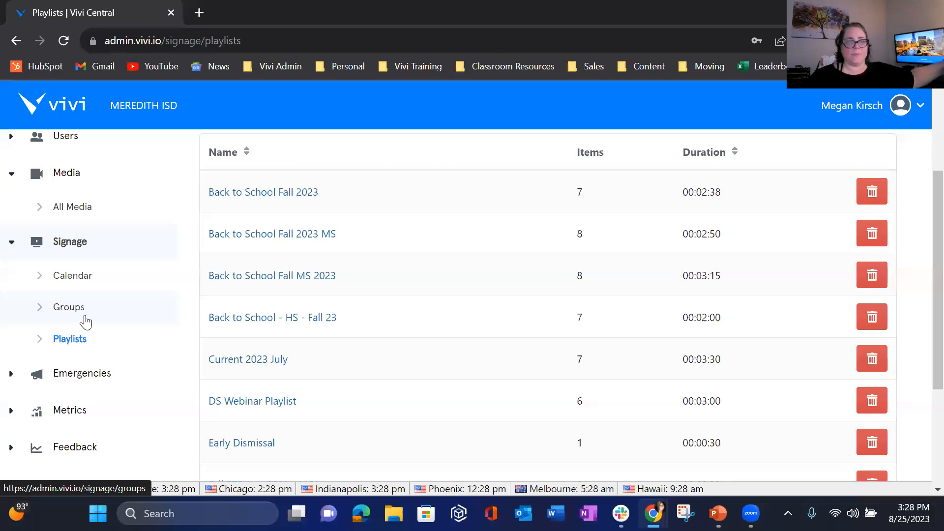
pyautogui.click(69, 243)
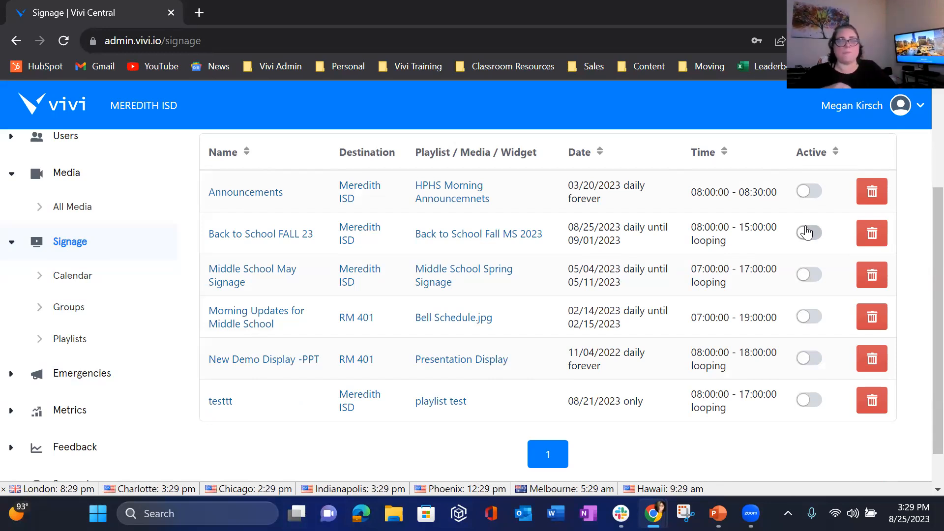
# Start a new signage schedule named "HS-Back to School - FA23" and continue to choosing its destination.
pyautogui.scroll(3, 799, 190)
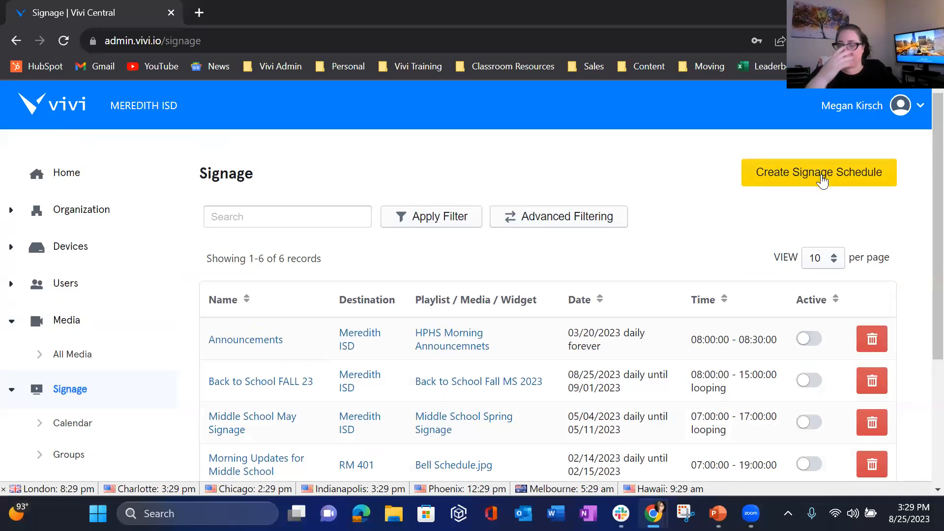
pyautogui.click(824, 180)
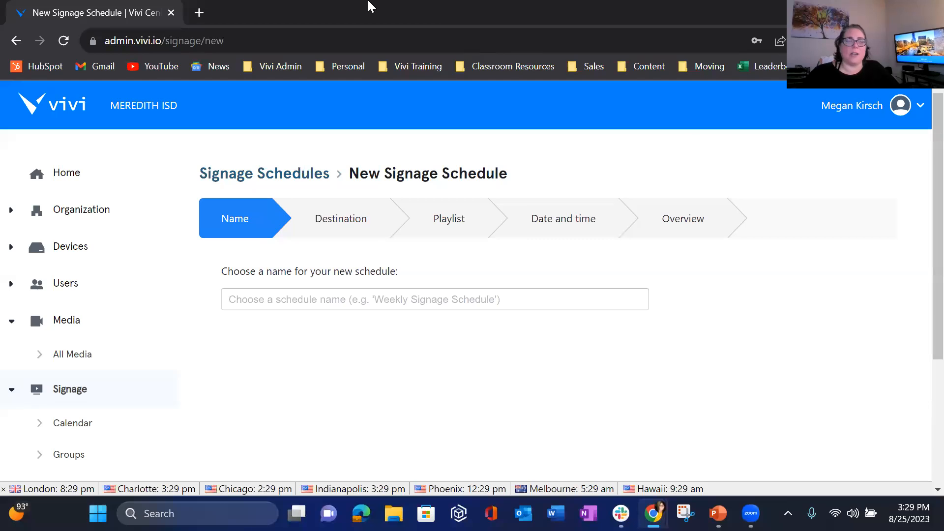
pyautogui.click(311, 300)
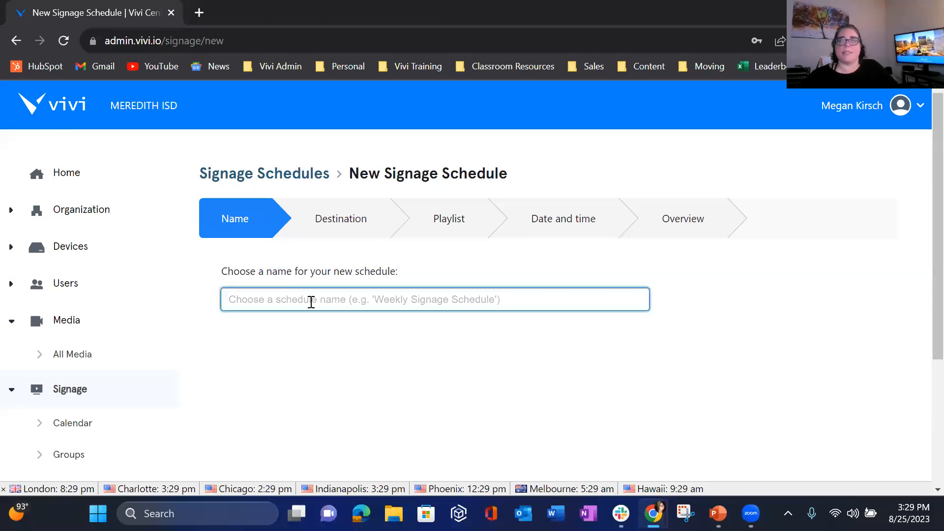
pyautogui.write('B')
pyautogui.press('BackSpace')
pyautogui.write('HS-Back to S')
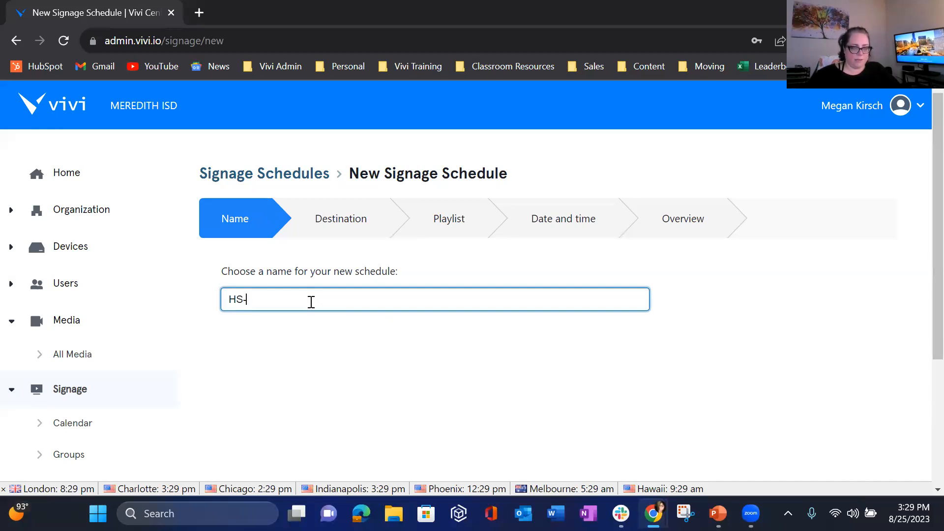
pyautogui.write('chool - FD')
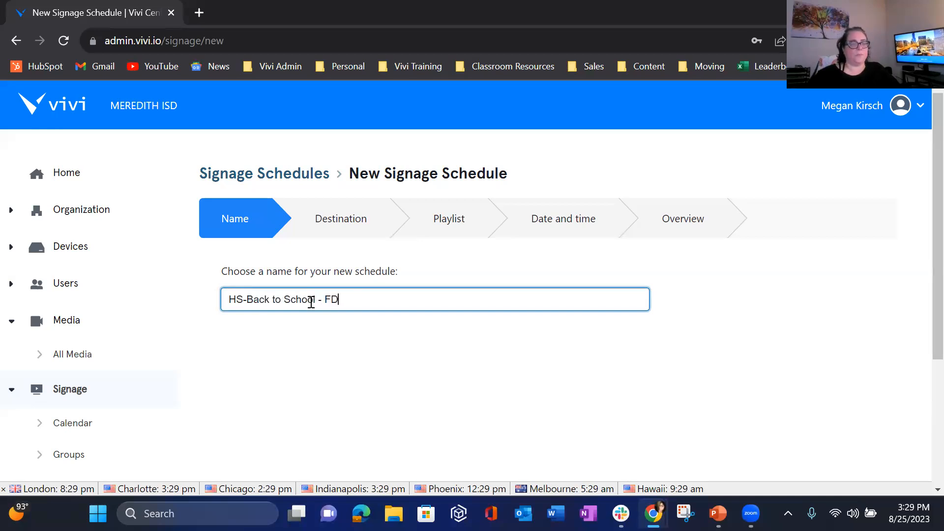
pyautogui.press('BackSpace')
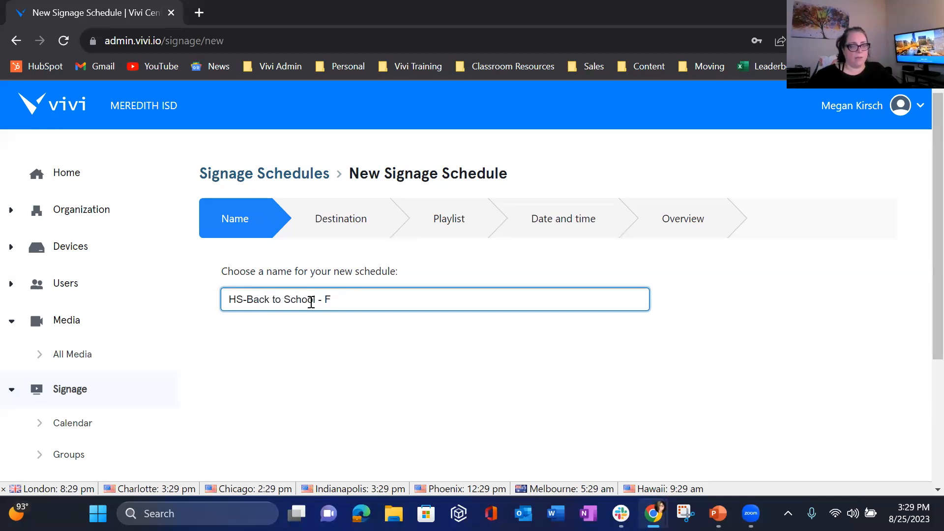
pyautogui.write('A23')
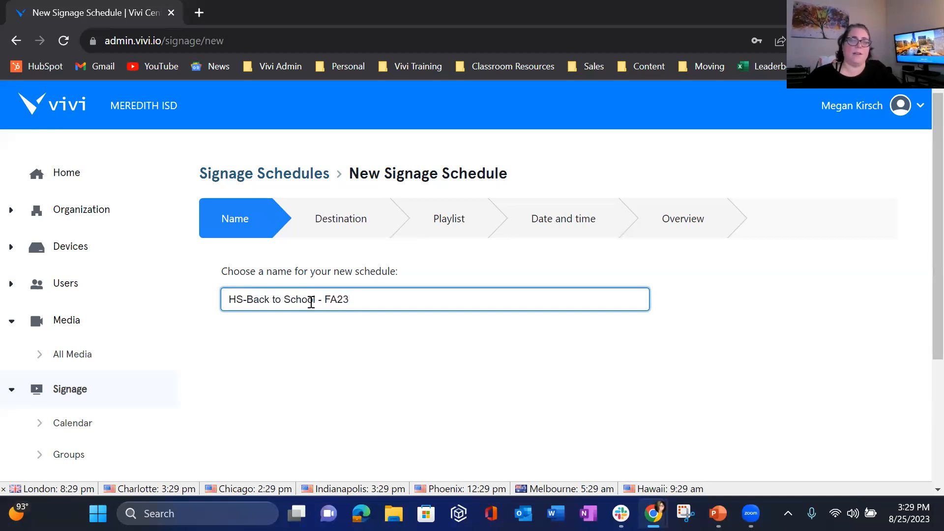
pyautogui.scroll(-4, 405, 445)
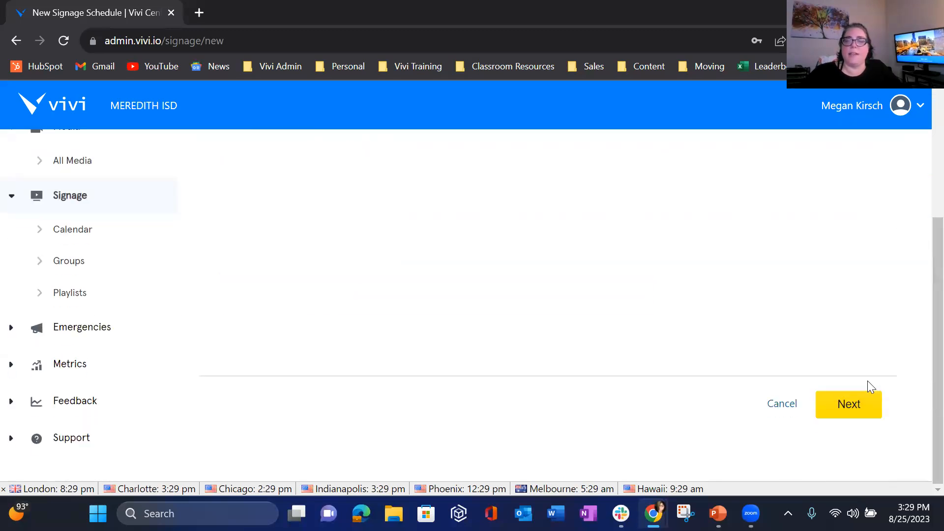
pyautogui.click(866, 406)
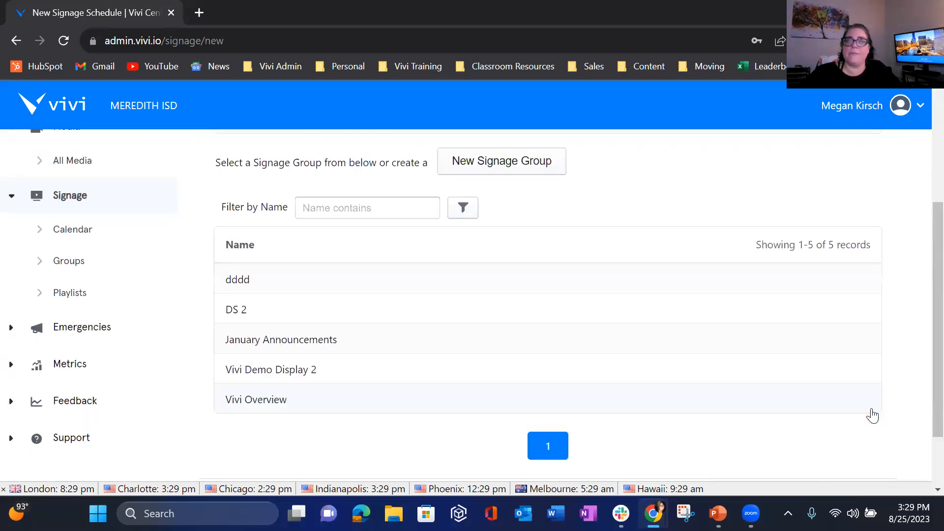
# Choose the location Meredith ISD as the schedule's destination and continue to the playlist choice.
pyautogui.scroll(3, 721, 337)
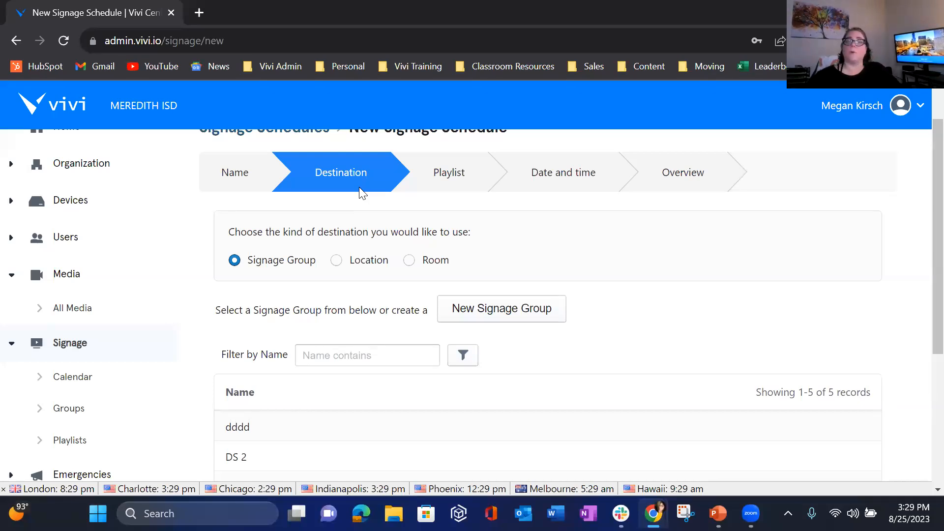
pyautogui.click(348, 266)
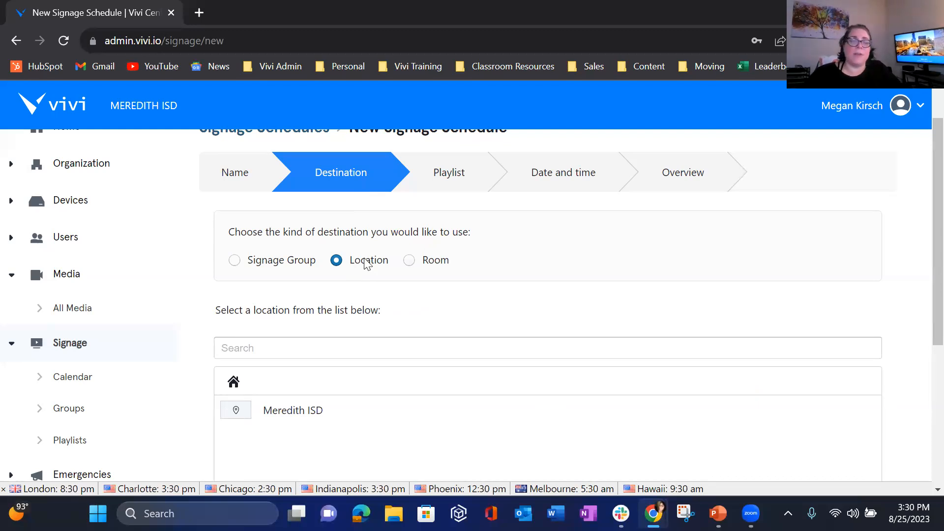
pyautogui.click(312, 406)
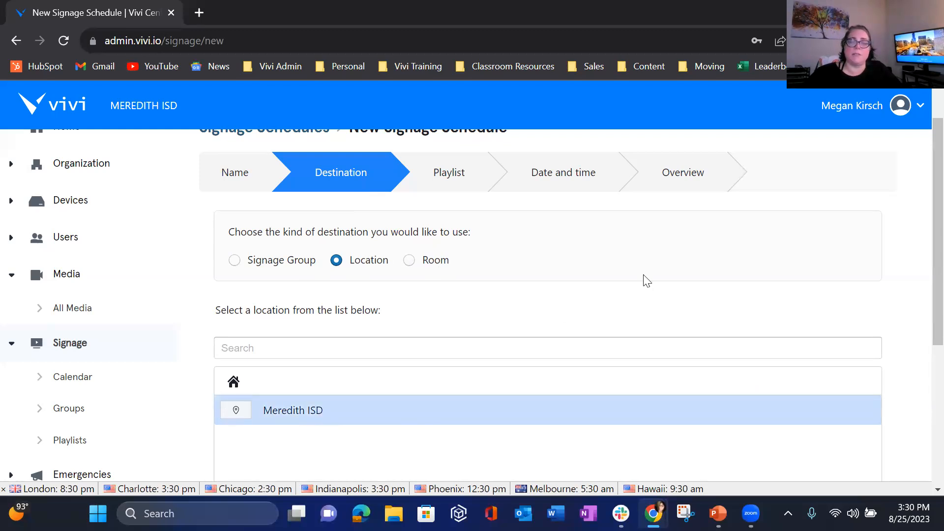
pyautogui.scroll(-5, 646, 281)
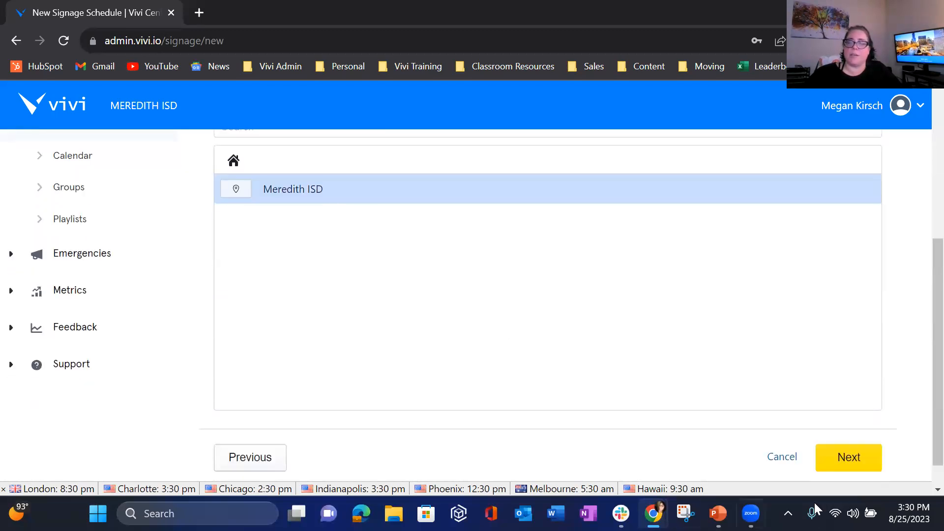
pyautogui.click(847, 464)
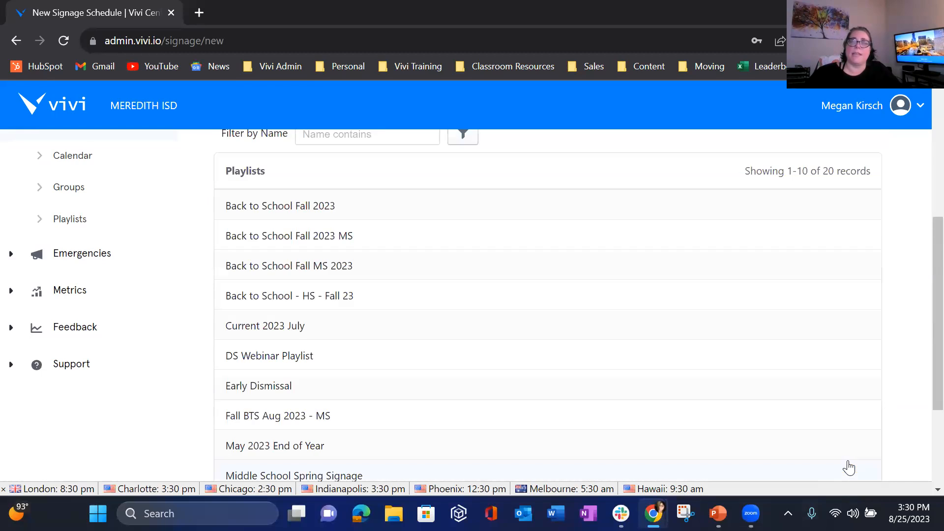
# Select the playlist "Back to School - HS - Fall 23" for the schedule and continue to the date and time settings.
pyautogui.scroll(2, 724, 369)
pyautogui.scroll(3, 724, 369)
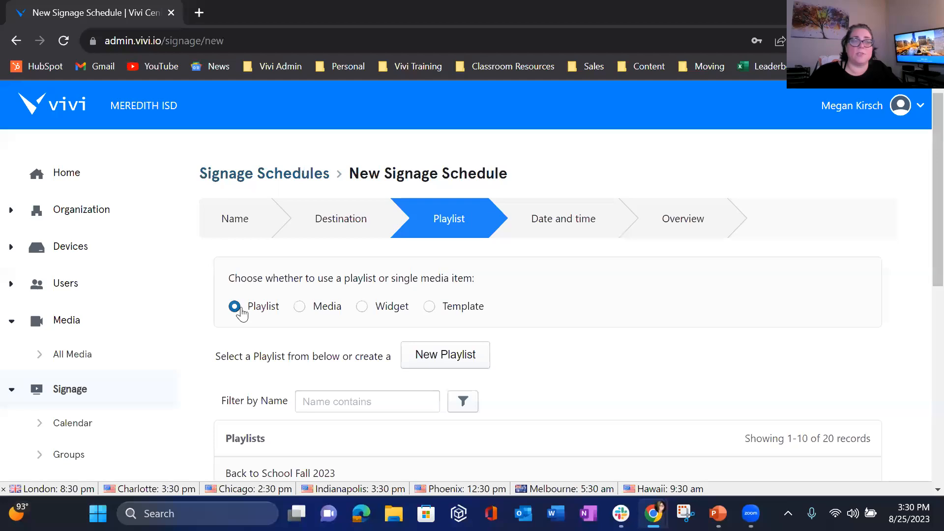
pyautogui.scroll(-5, 242, 312)
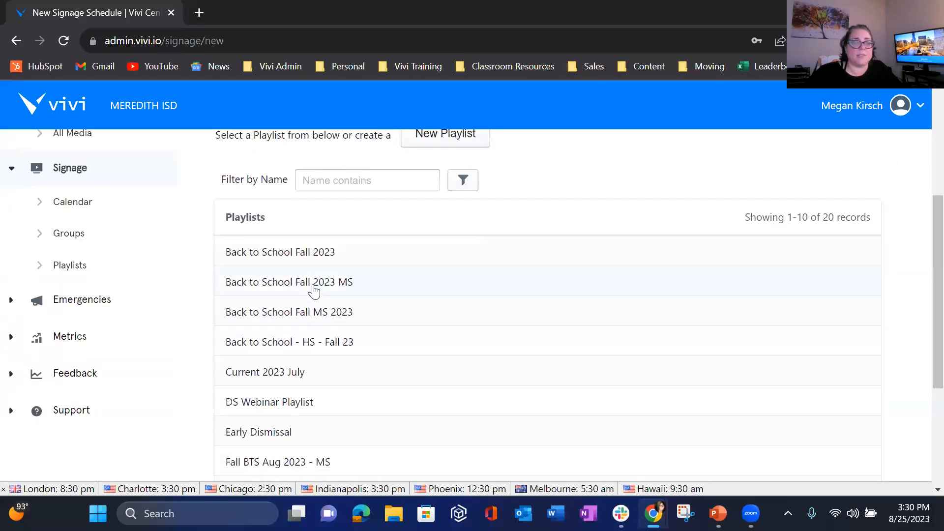
pyautogui.click(314, 350)
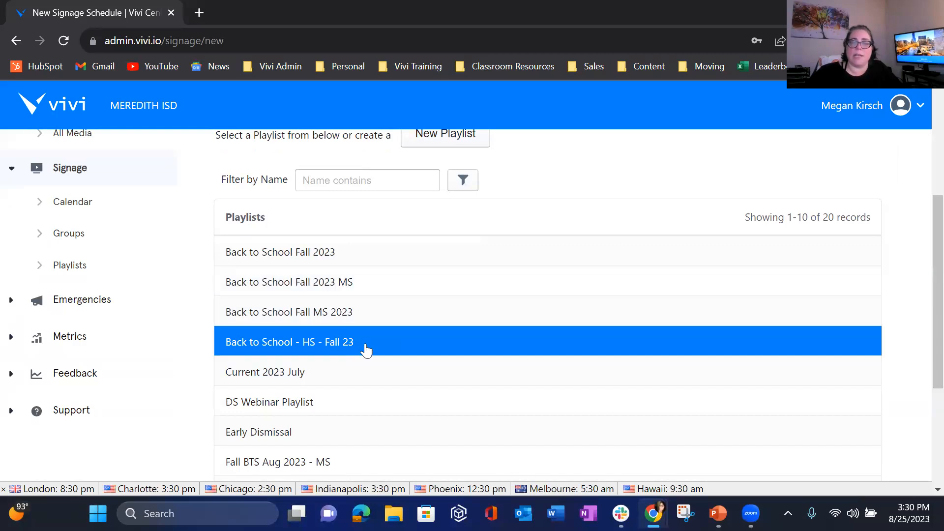
pyautogui.scroll(-4, 569, 387)
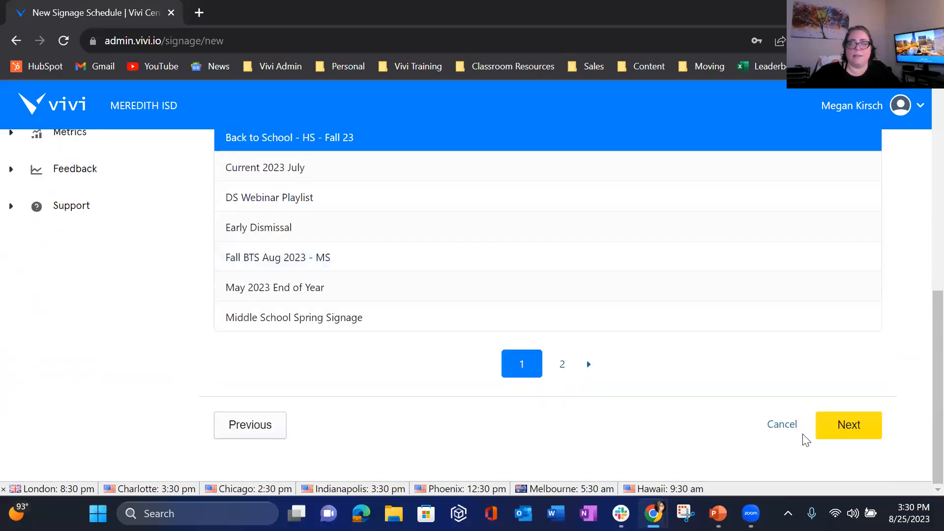
pyautogui.click(843, 426)
# Set the schedule's start time to 07:00:00 am and its end time to 04:00:00 pm.
pyautogui.scroll(3, 528, 407)
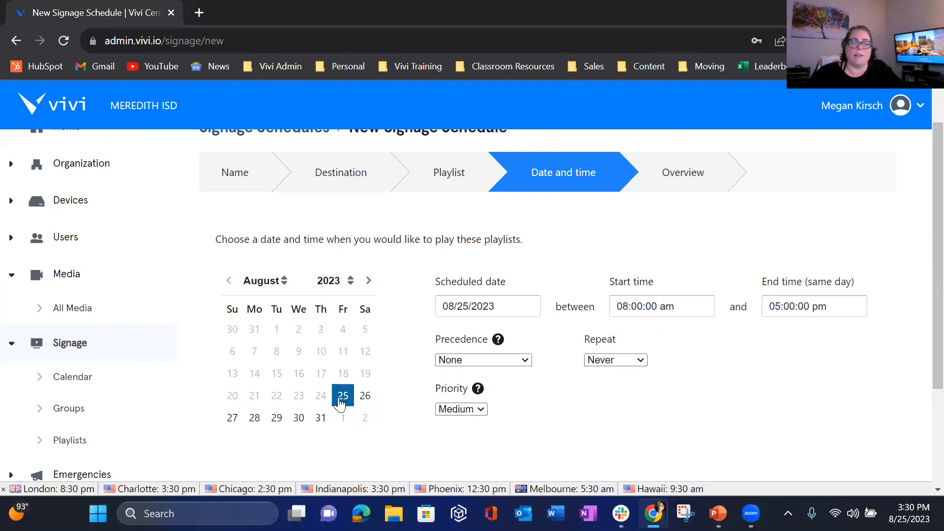
pyautogui.click(673, 304)
pyautogui.click(606, 267)
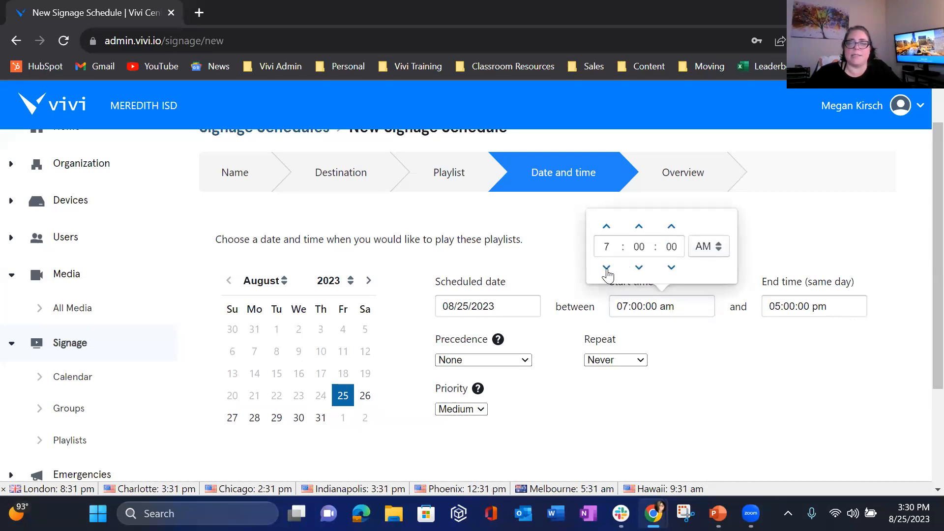
pyautogui.click(806, 371)
pyautogui.click(838, 309)
pyautogui.click(759, 267)
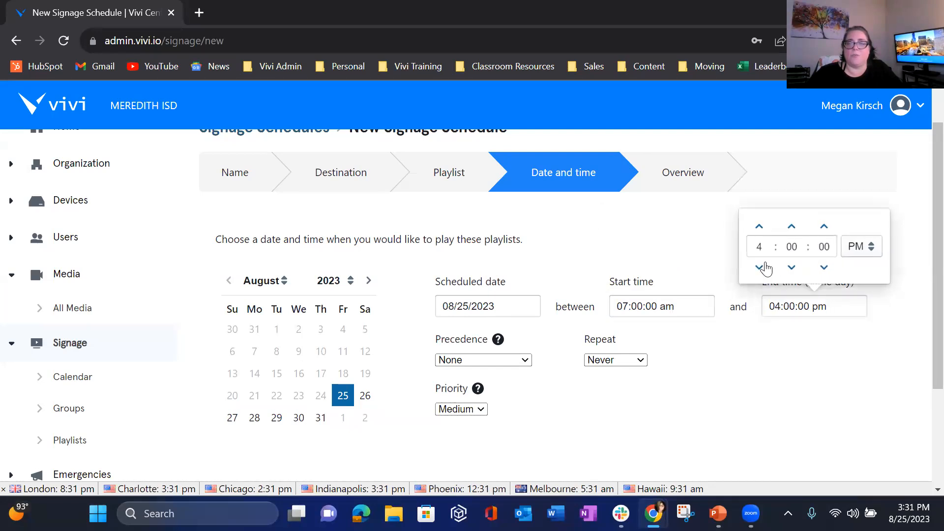
pyautogui.click(743, 391)
# Make the schedule repeat daily on weekdays only, excluding Saturday and Sunday.
pyautogui.click(619, 360)
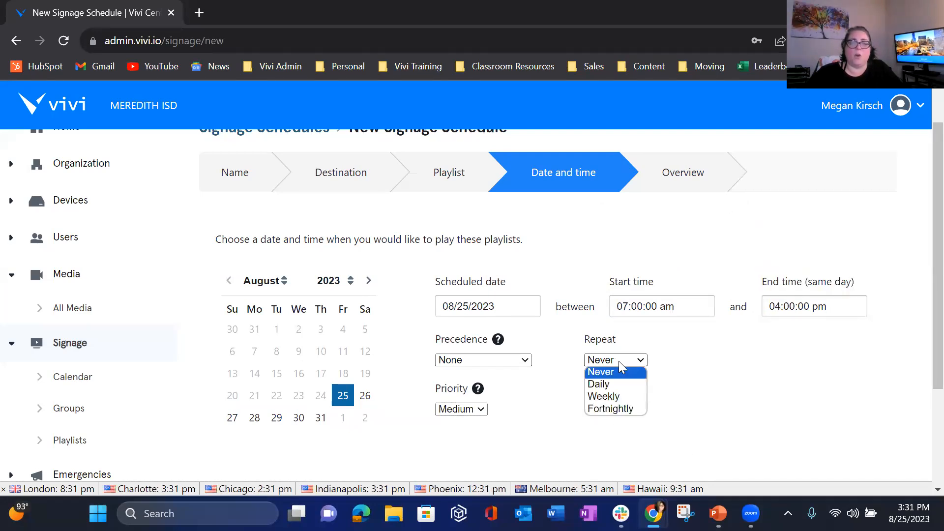
pyautogui.click(609, 387)
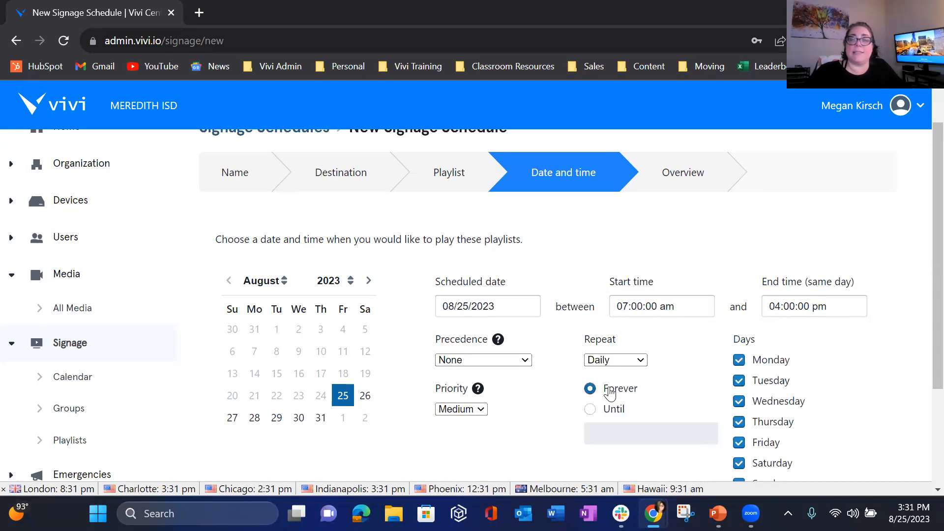
pyautogui.scroll(-1, 906, 393)
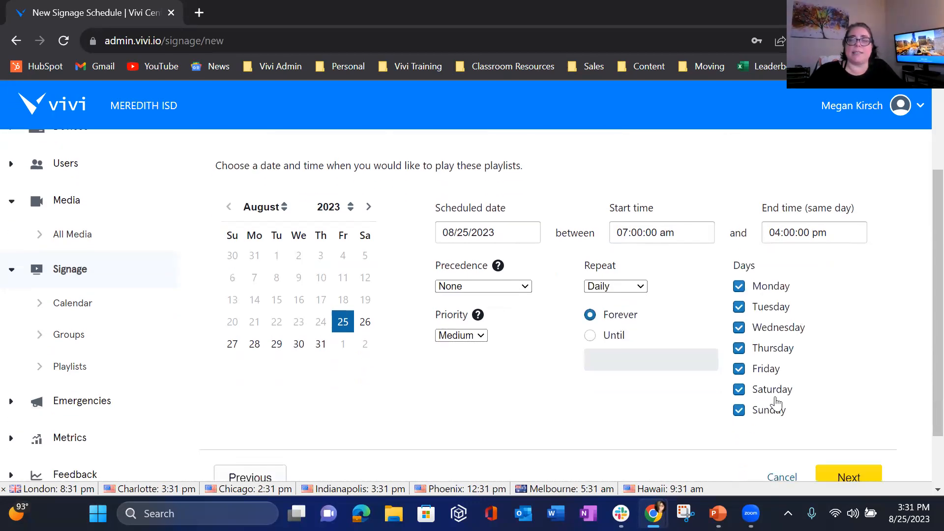
pyautogui.click(739, 409)
pyautogui.click(739, 389)
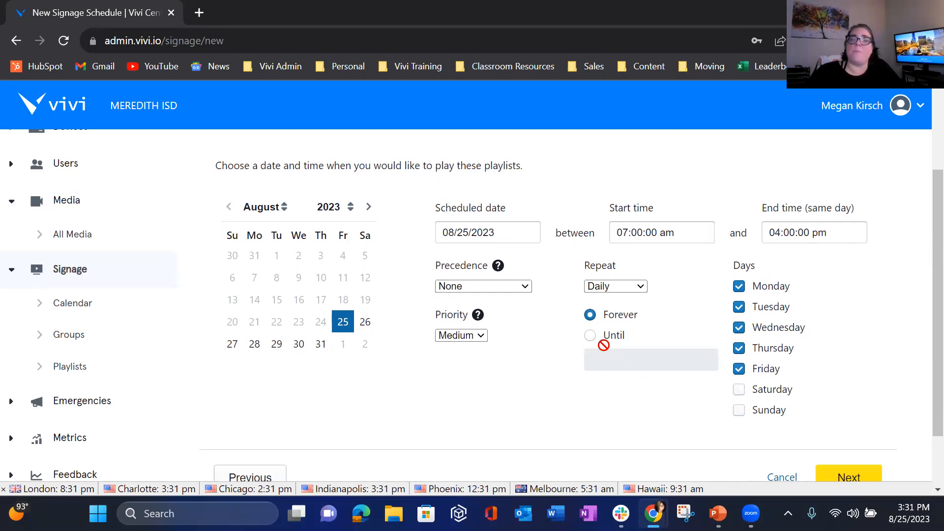
# Limit the daily repeat with an end date of 09/01/2023.
pyautogui.click(588, 339)
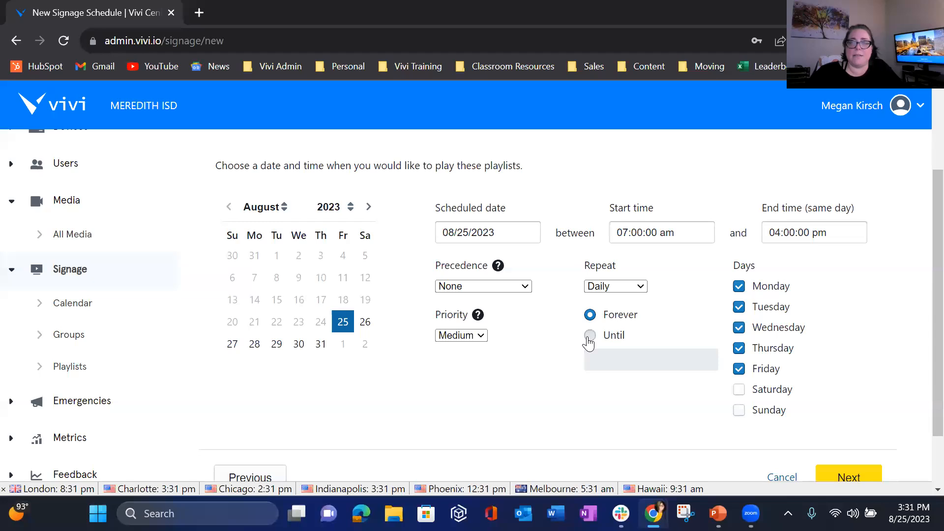
pyautogui.click(605, 360)
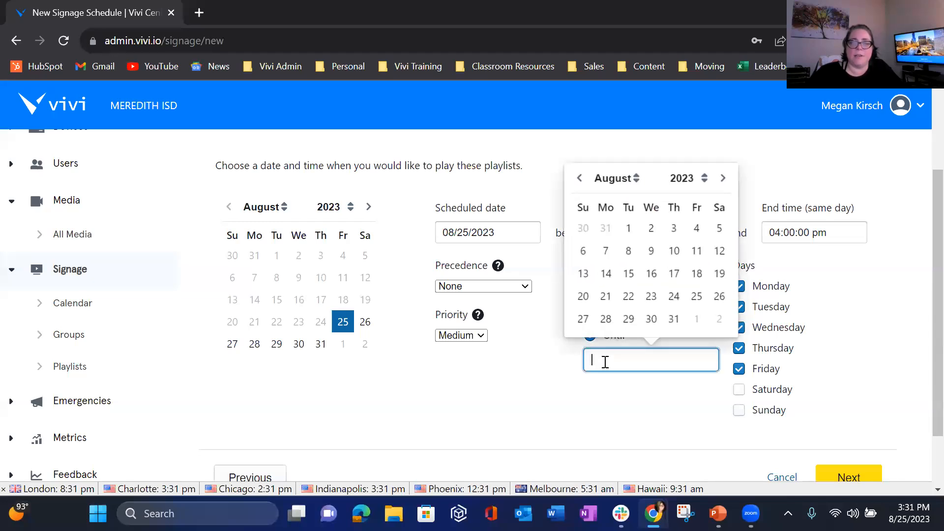
pyautogui.click(695, 319)
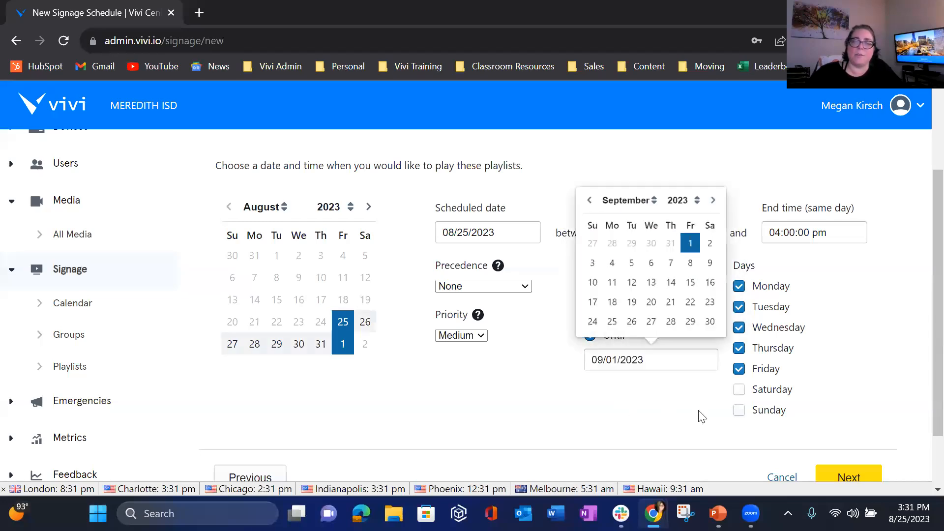
pyautogui.click(673, 421)
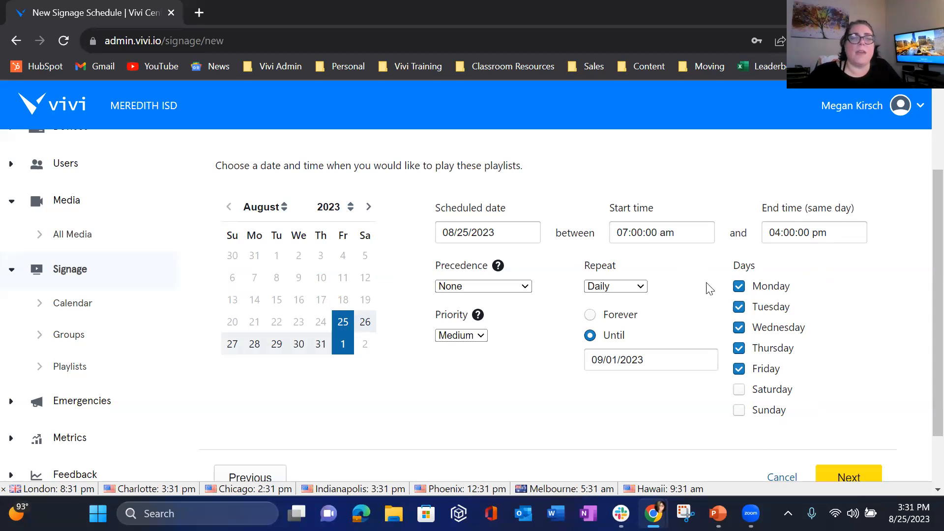
# Set the schedule's priority to Low, keep its precedence at None, and continue to the overview.
pyautogui.click(481, 337)
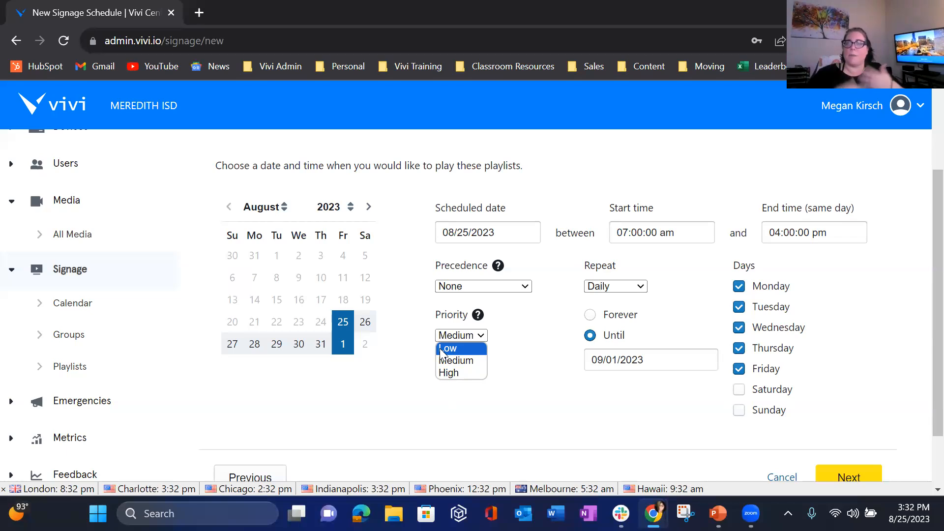
pyautogui.click(442, 349)
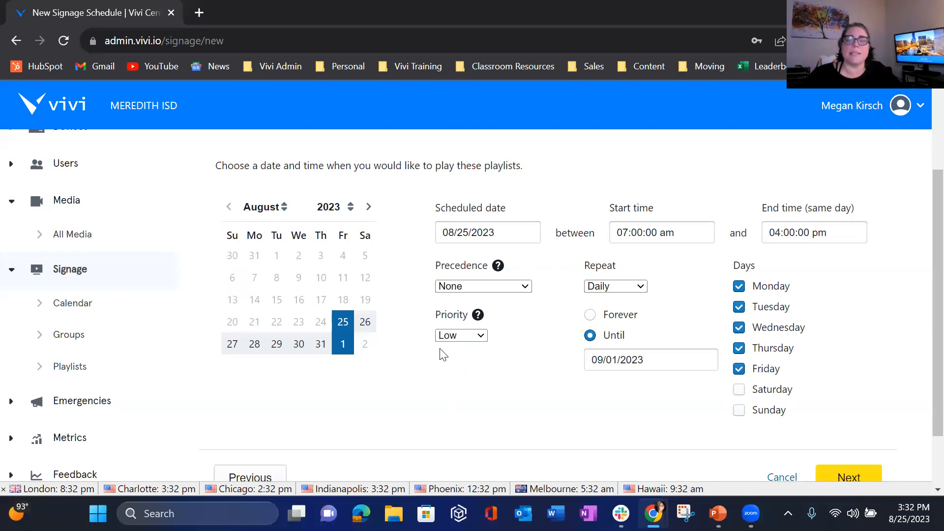
pyautogui.click(509, 287)
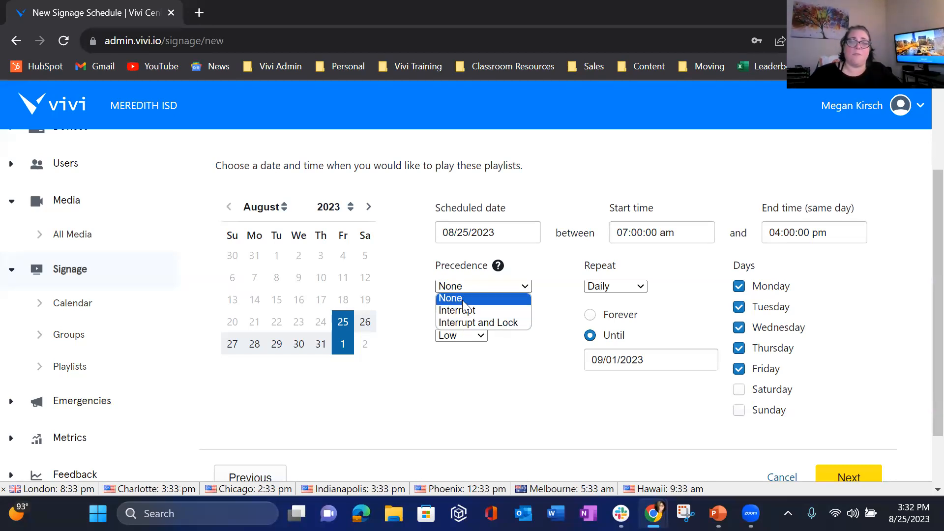
pyautogui.click(462, 301)
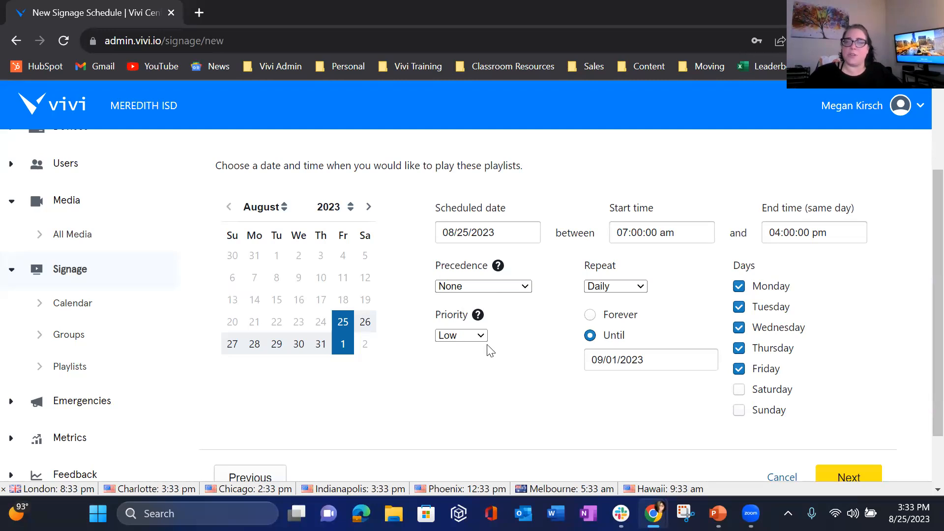
pyautogui.scroll(-2, 482, 422)
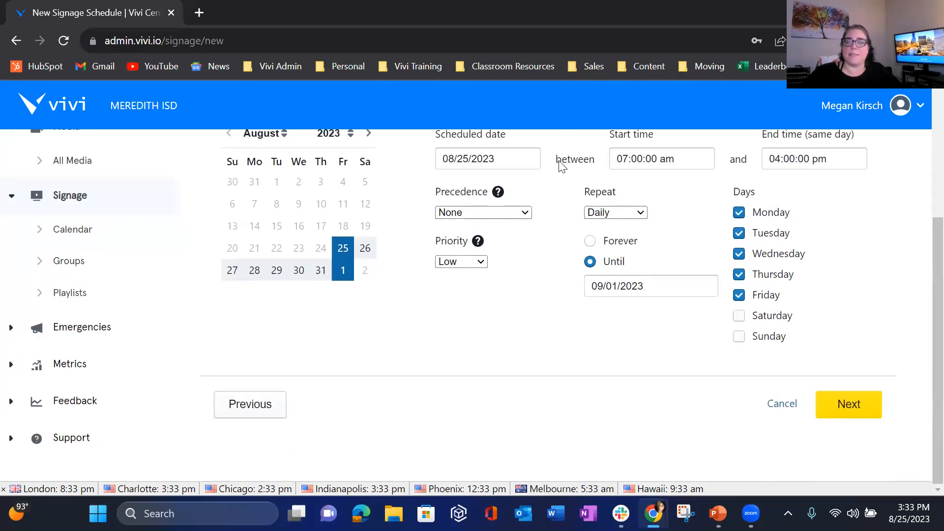
pyautogui.click(856, 410)
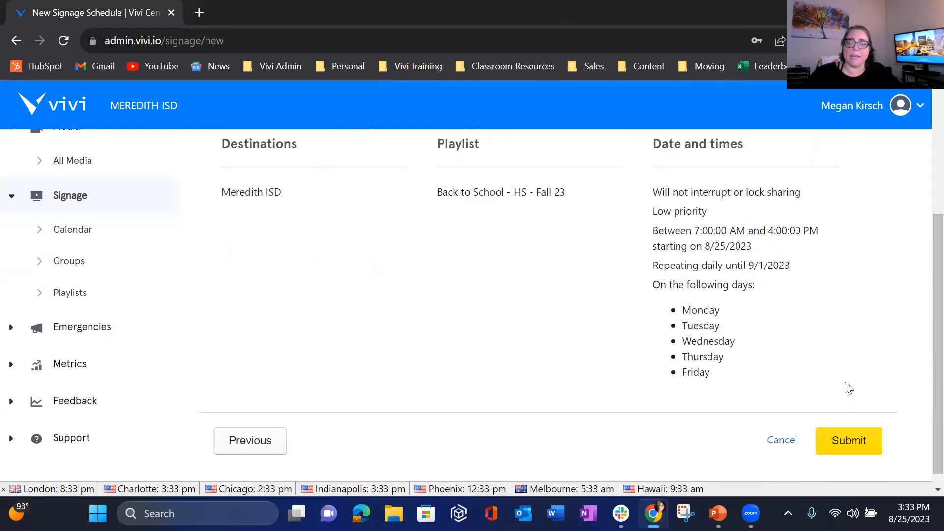
# Review the schedule's overview, submit the new signage schedule, and check its saved details down to the weekday selection.
pyautogui.scroll(3, 848, 393)
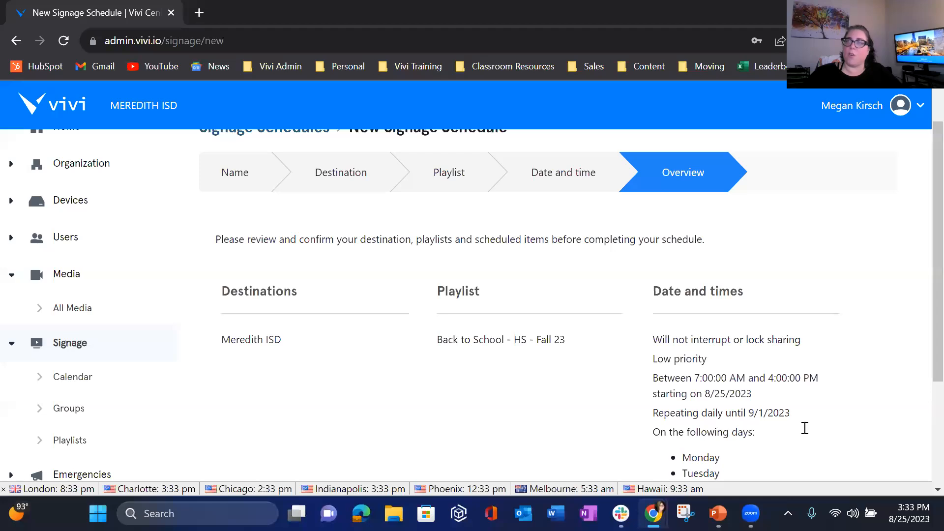
pyautogui.scroll(-3, 474, 367)
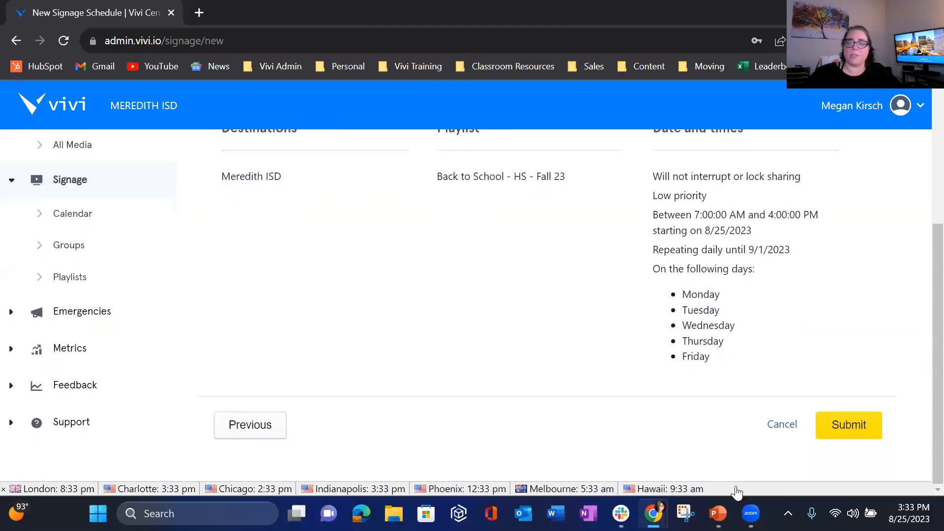
pyautogui.click(865, 425)
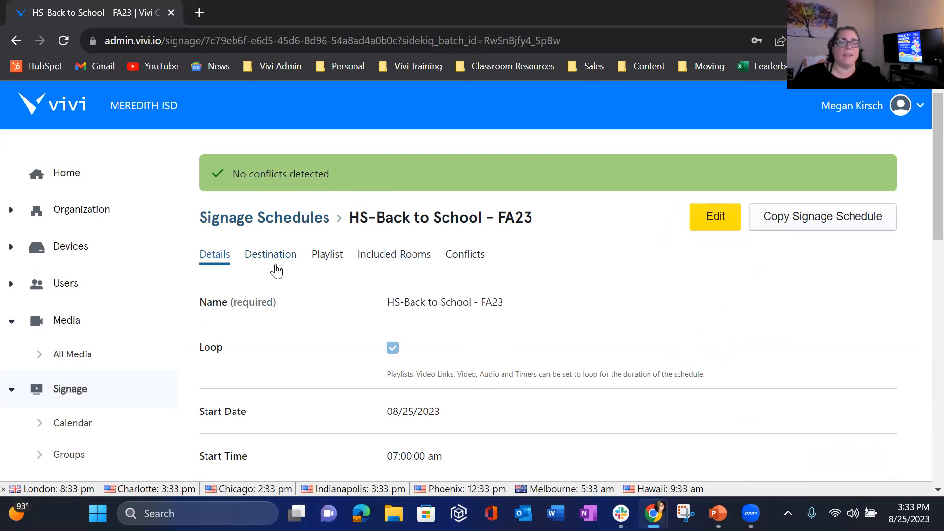
pyautogui.scroll(-6, 422, 346)
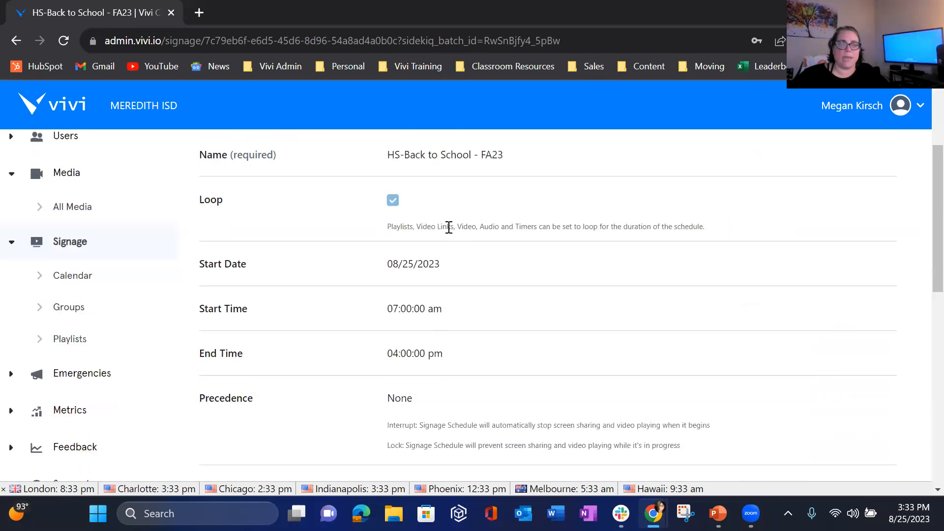
pyautogui.scroll(-7, 449, 273)
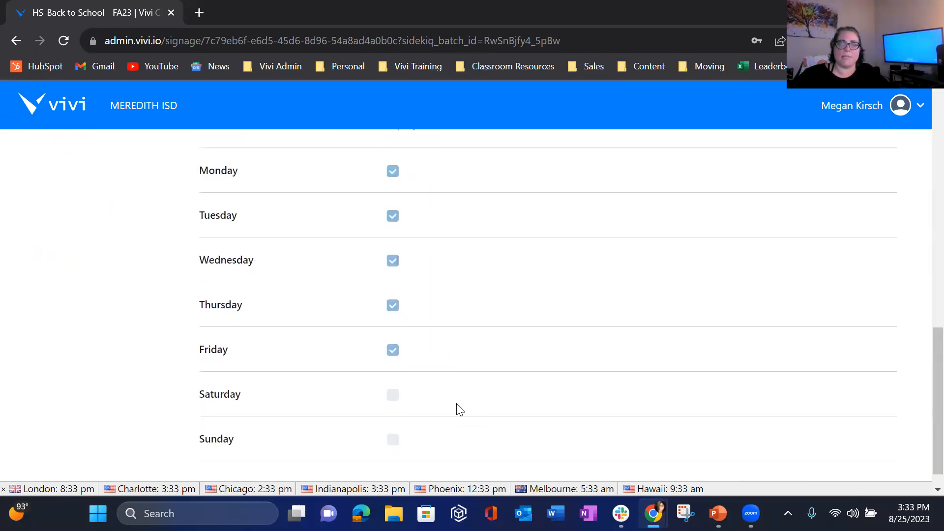
pyautogui.scroll(13, 481, 214)
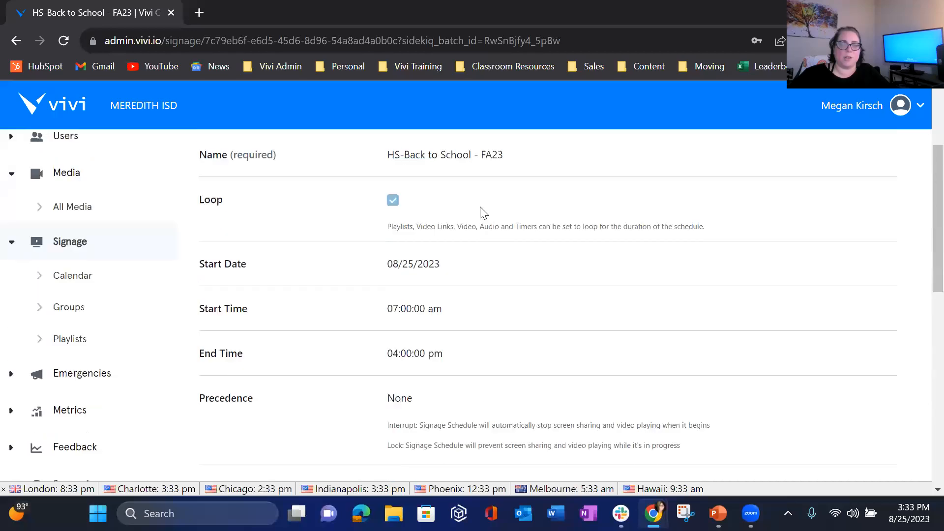
pyautogui.scroll(3, 481, 212)
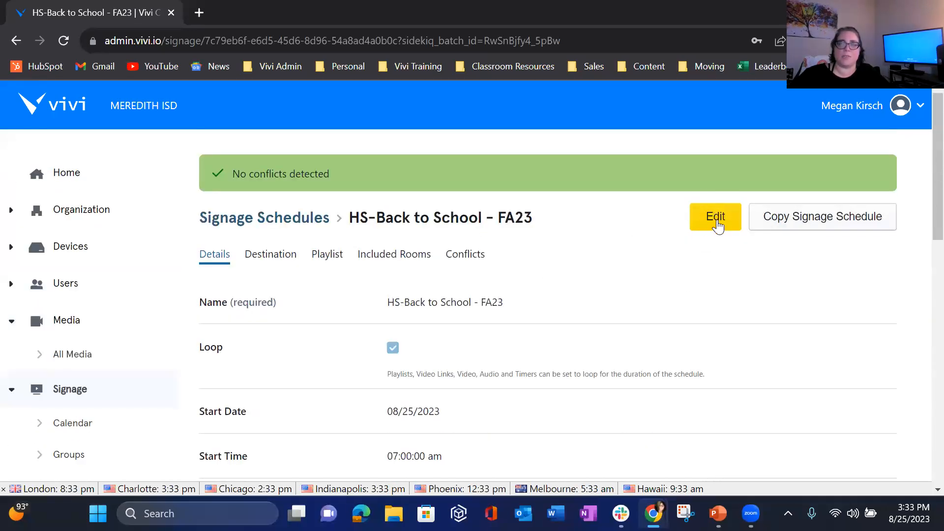
# In the list of signage schedules, deactivate "HS-Back to School - FA23" and activate it again.
pyautogui.click(89, 395)
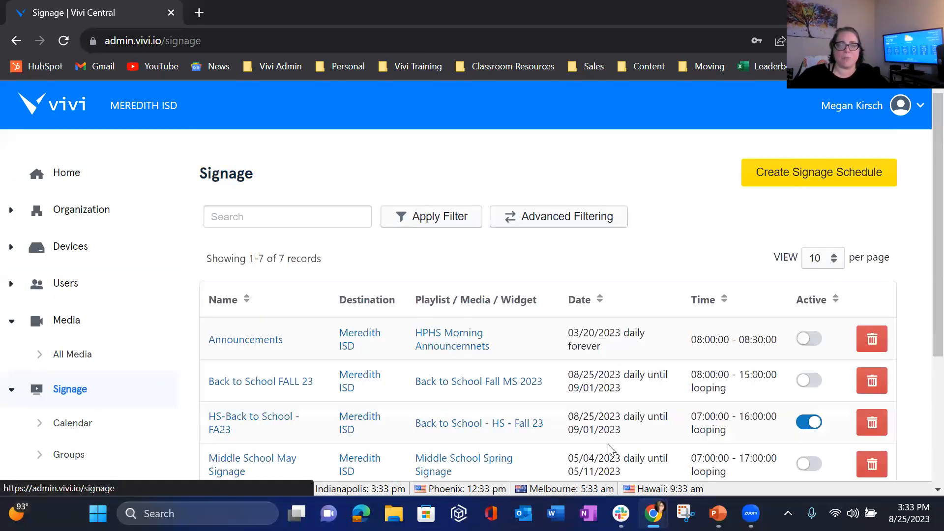
pyautogui.scroll(-1, 573, 435)
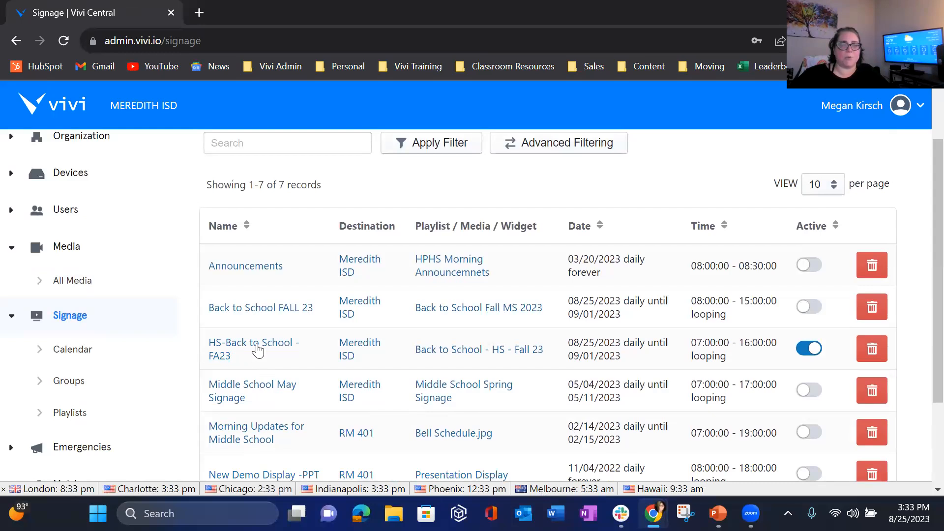
pyautogui.click(815, 355)
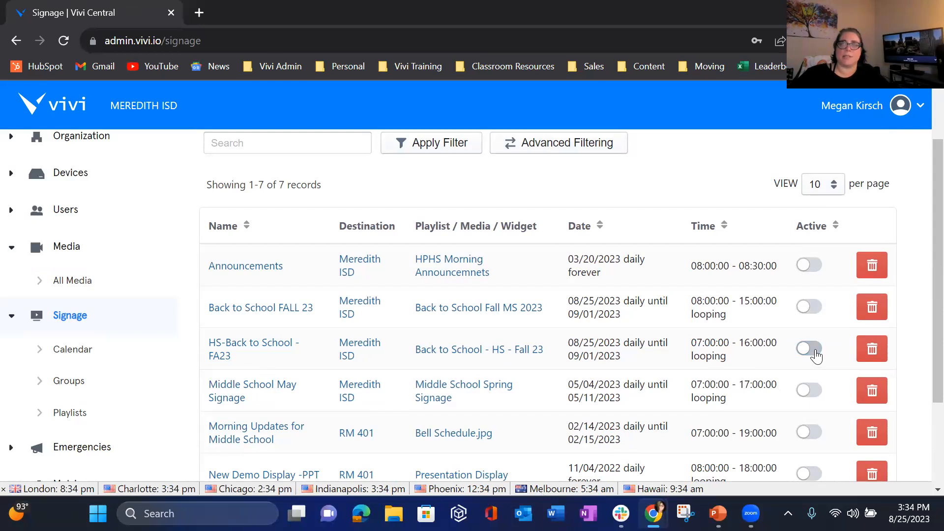
pyautogui.click(815, 355)
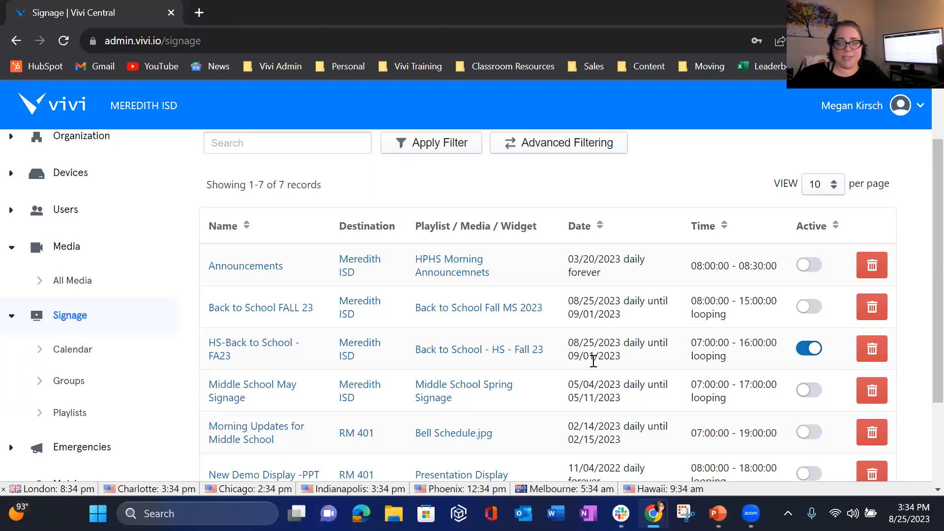
# Switch to the PowerPoint slide show "DS FALL 23 - MK" and advance to the closing contact slide.
pyautogui.click(718, 513)
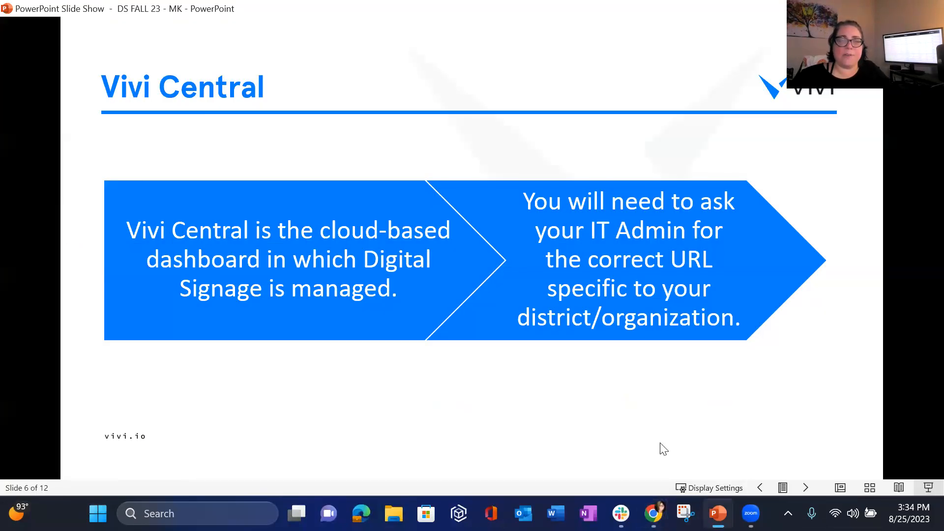
pyautogui.scroll(-6, 543, 411)
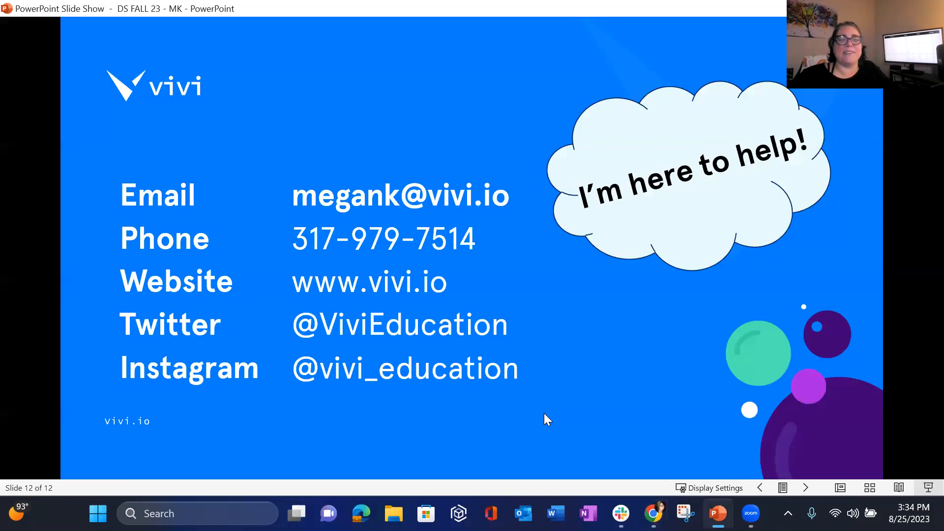